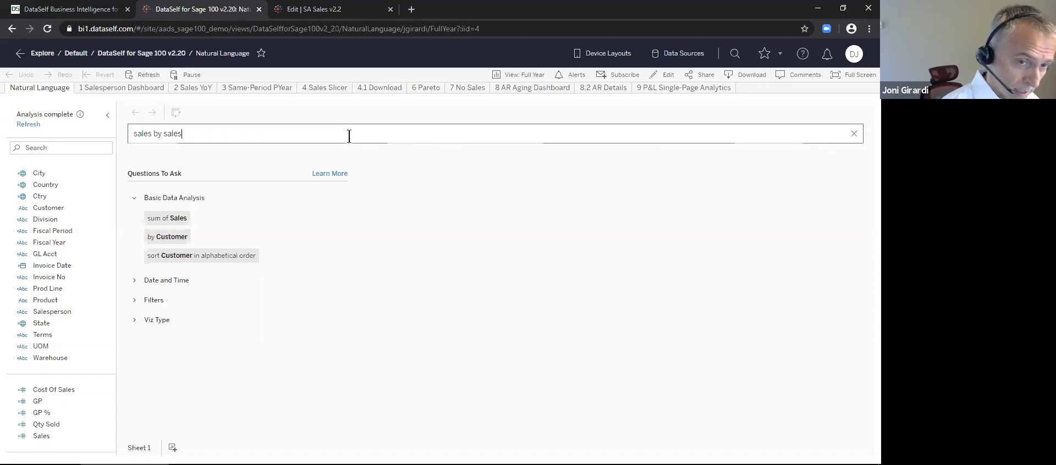
Ask for sales by salesperson in 2019 and check the values of the longest bars.
text(2019)
key(Return)
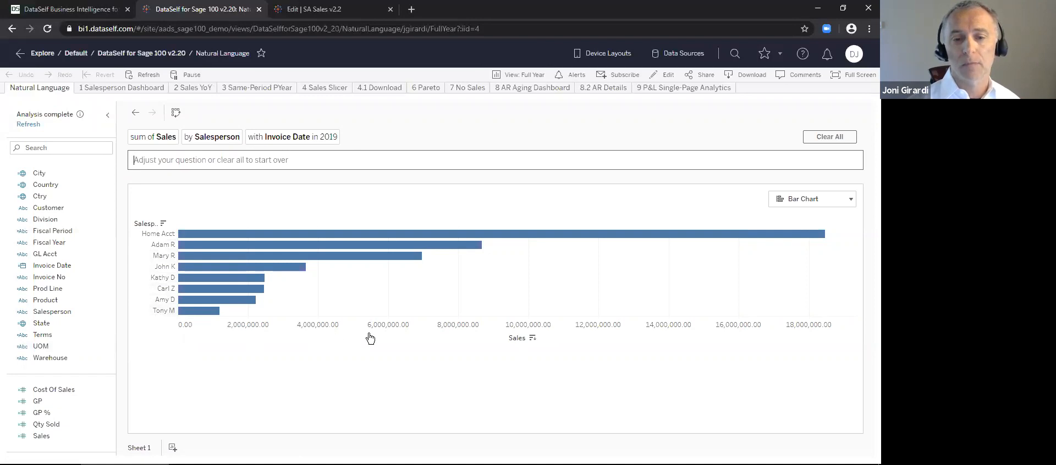
mouse_move(527, 235)
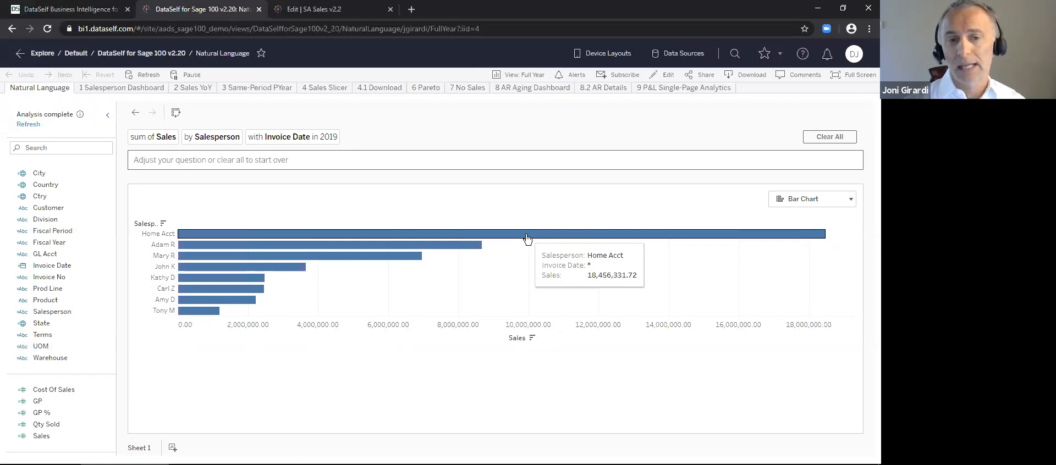
mouse_move(475, 246)
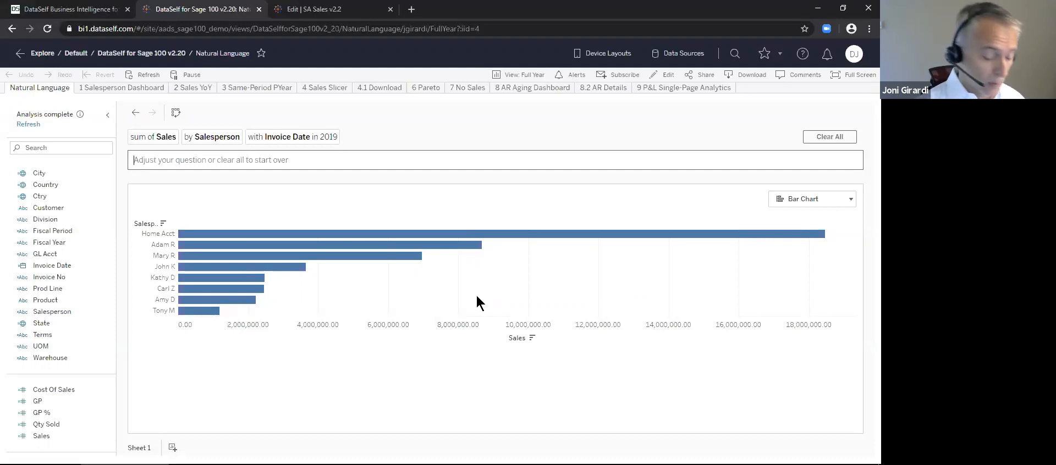
Break the 2019 salesperson sales down by month and display the result as a text table.
text(by month)
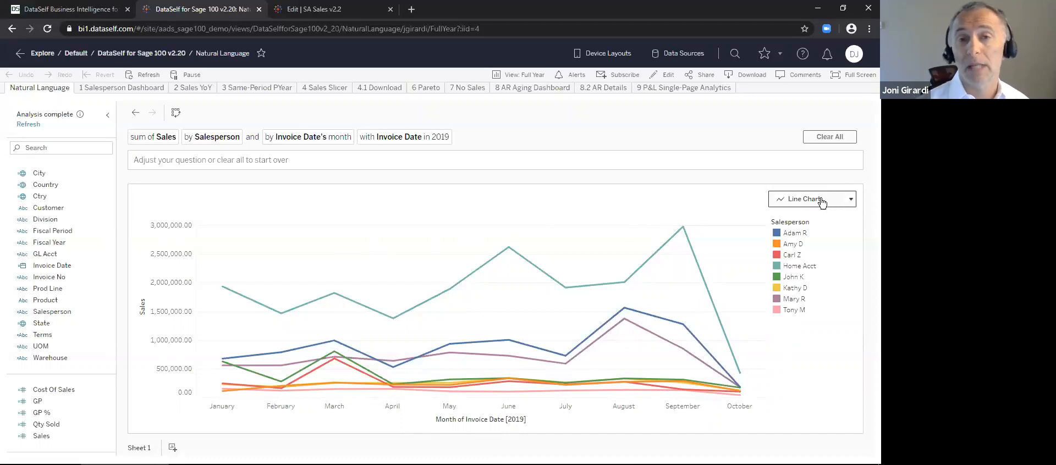
click(851, 200)
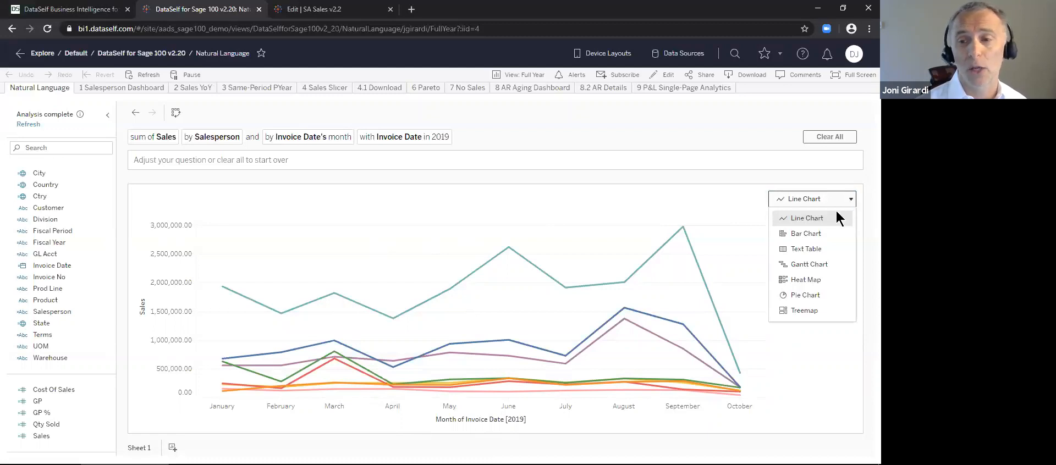
click(806, 248)
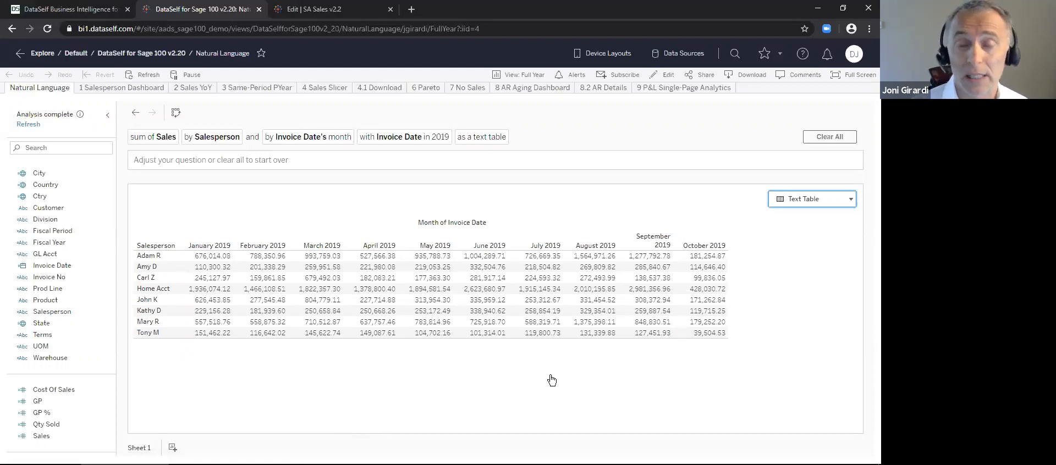
Open the full underlying data with all columns for Home Acct in January 2019 and download all rows as a text file.
click(210, 294)
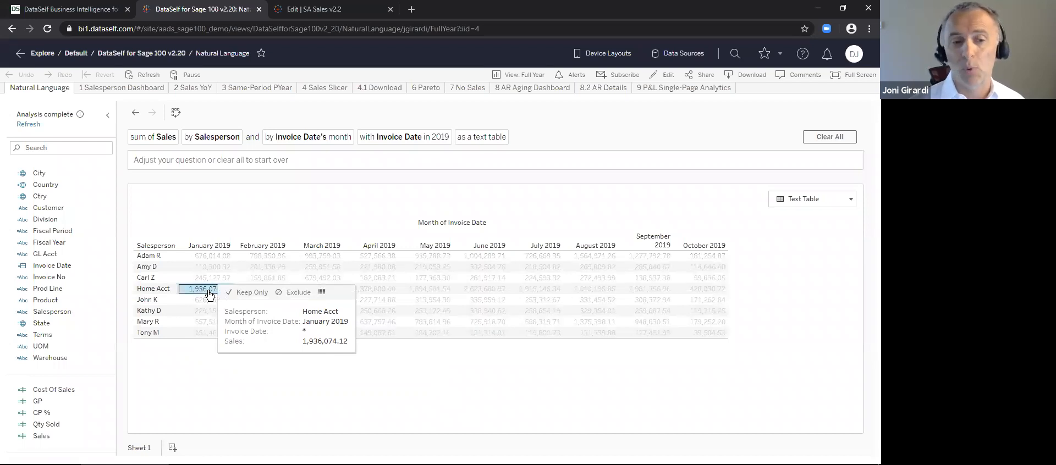
click(323, 293)
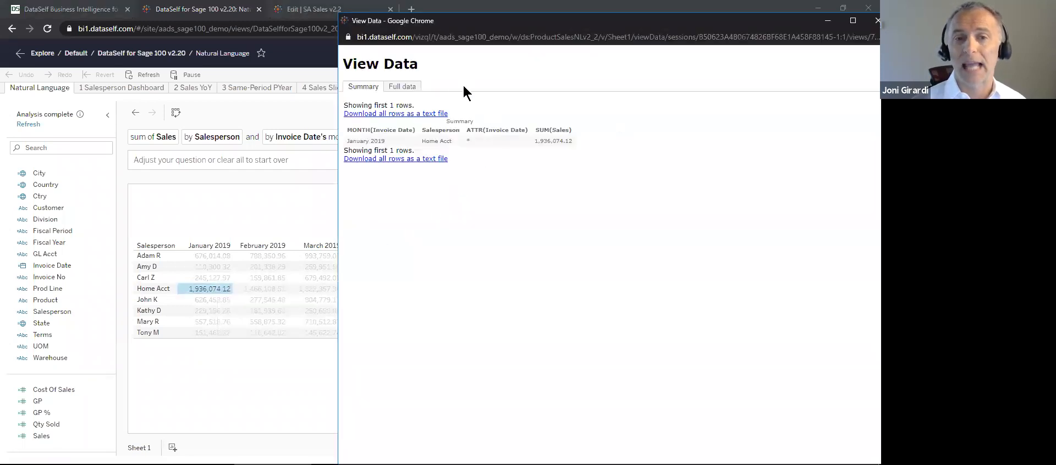
click(413, 89)
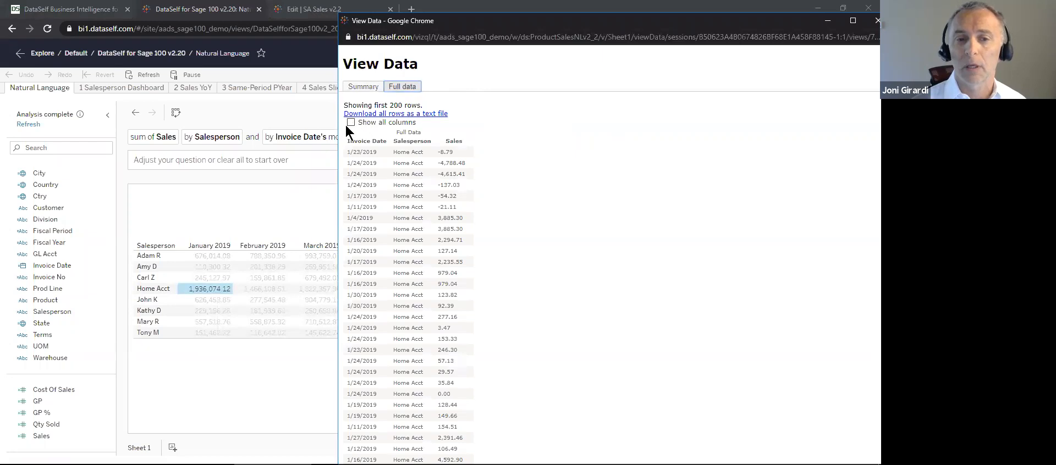
click(350, 122)
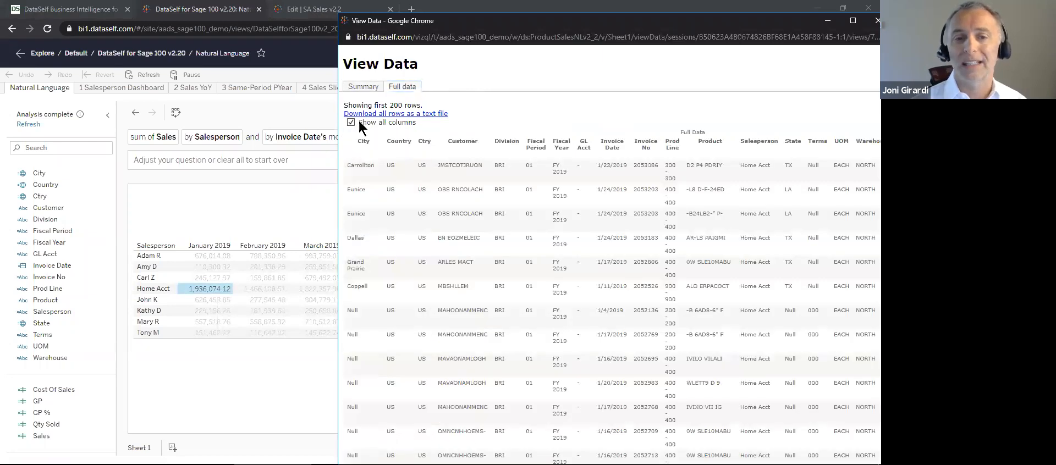
click(371, 115)
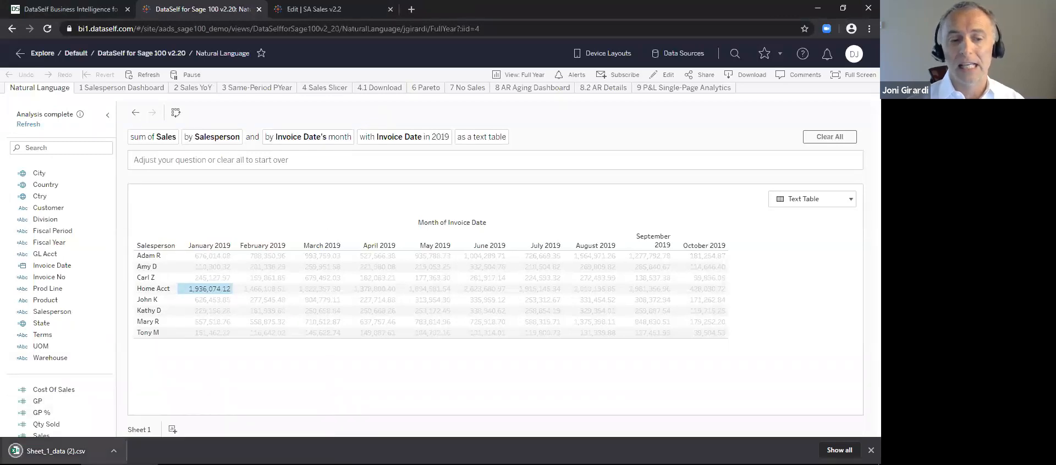
Open the downloaded Sheet_1_data (2).csv in Excel to inspect its rows, then return to the browser.
click(49, 451)
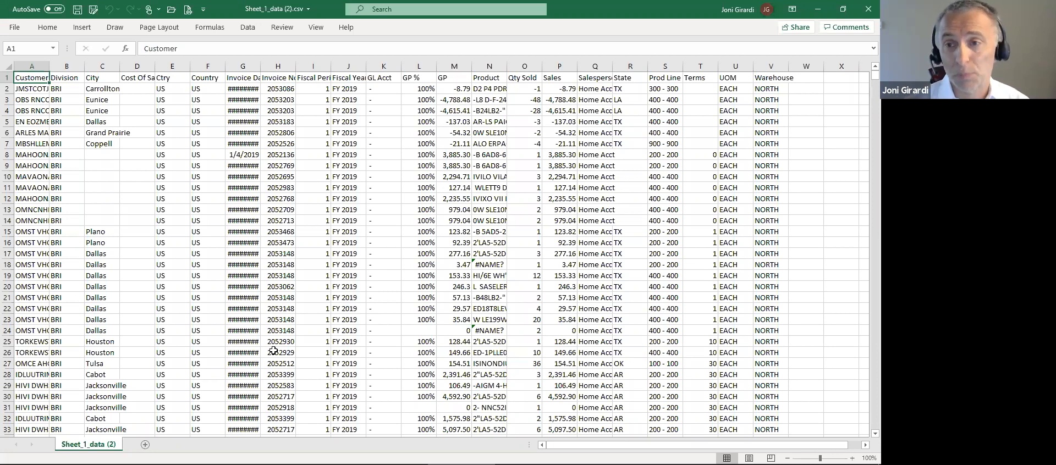
click(817, 11)
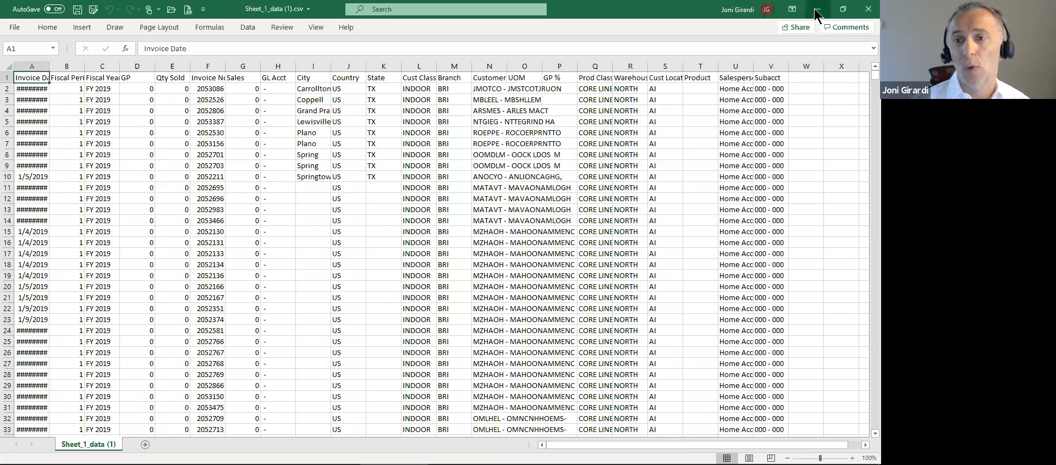
click(817, 11)
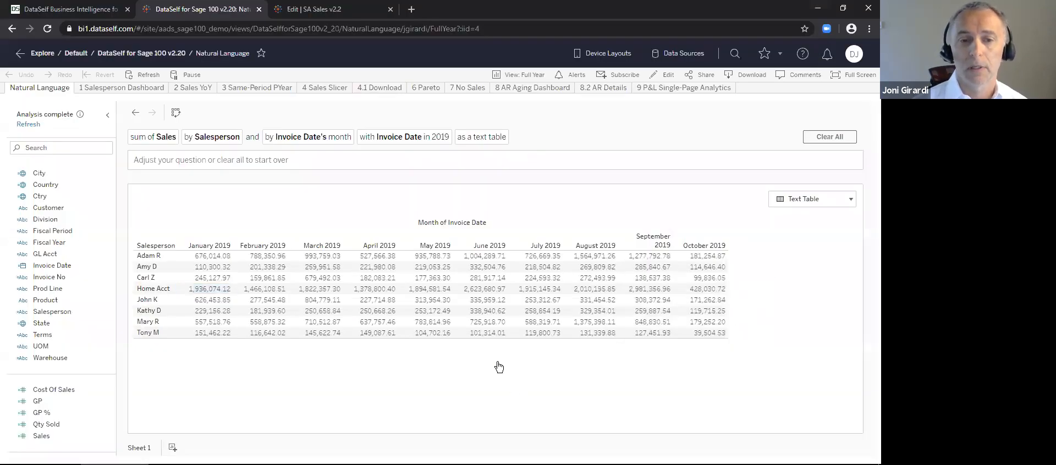
Clear the current question and ask for the top 10 customers by sum of Sales with Invoice Date in April 2019.
click(829, 137)
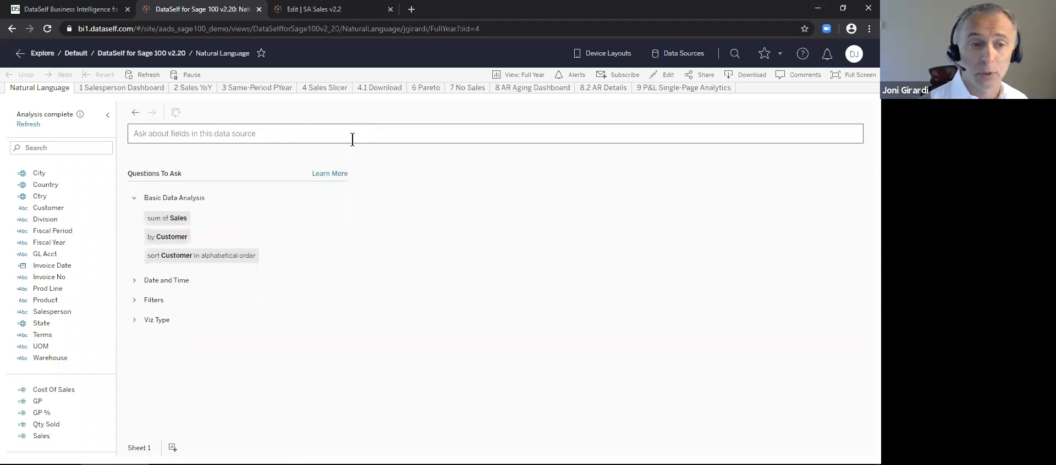
text(top 10 )
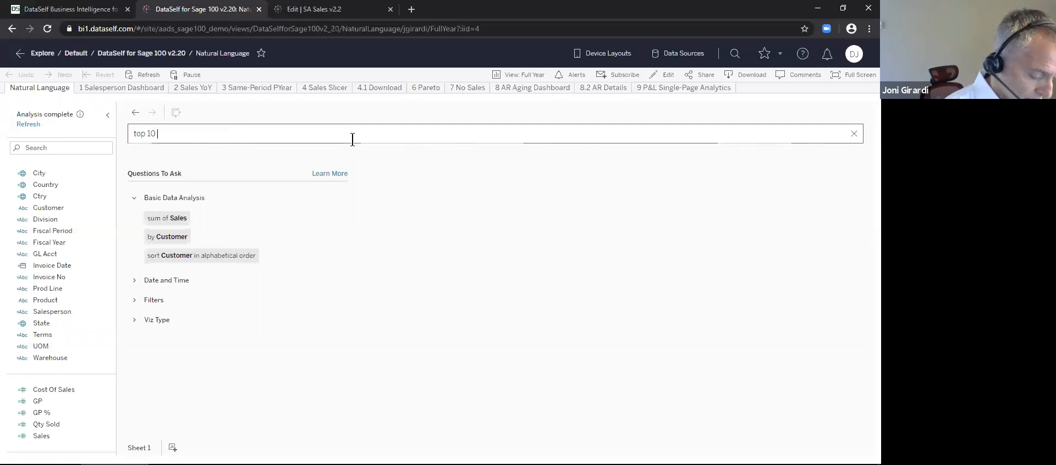
text(customers by sales in april 2019)
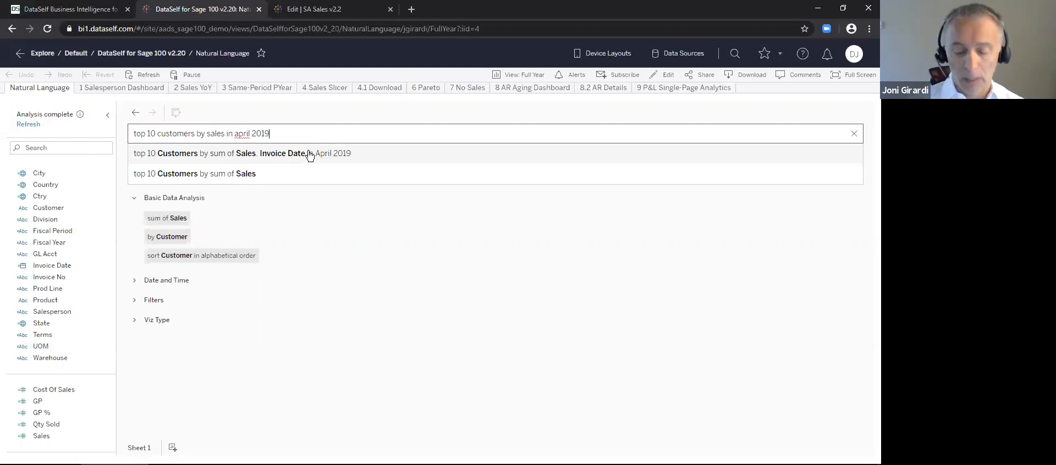
click(310, 155)
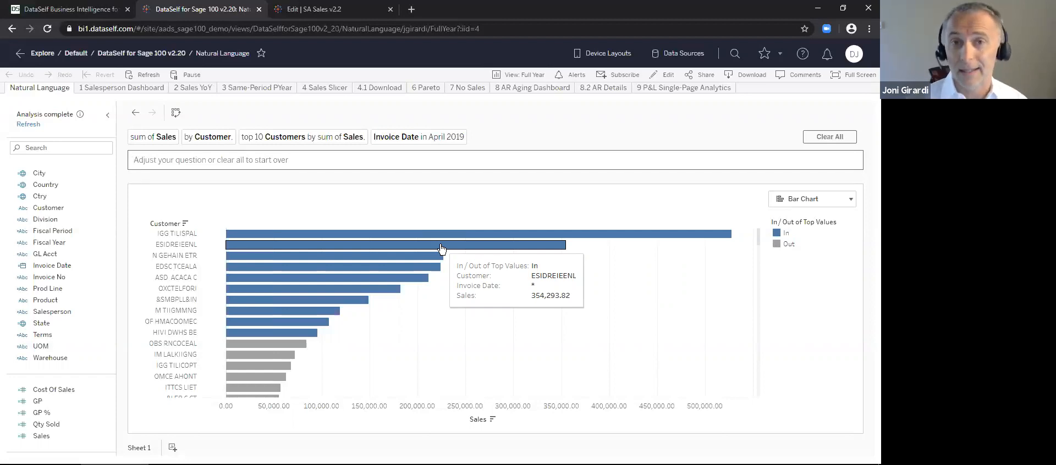
Display the top 10 customers as a text table and sort them by the SUM(Sales) field.
click(851, 200)
click(805, 234)
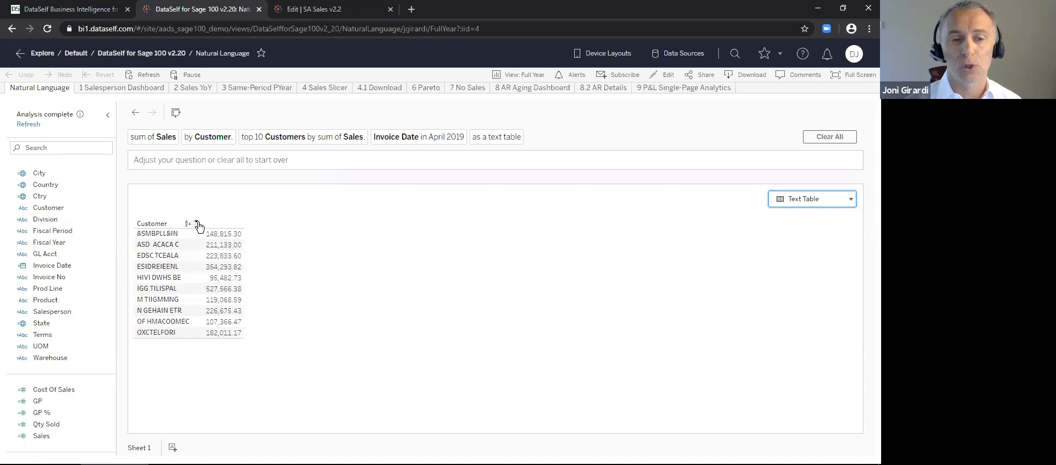
click(196, 222)
mouse_move(212, 273)
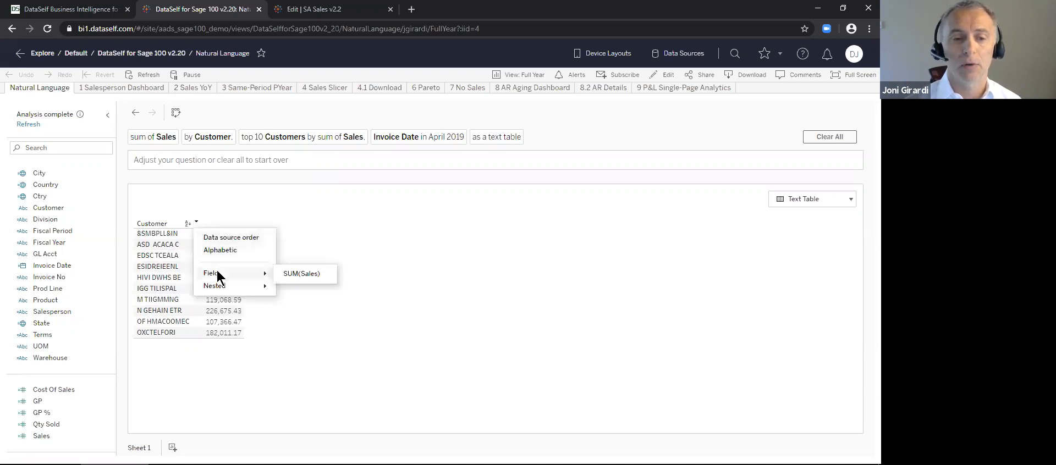
click(297, 278)
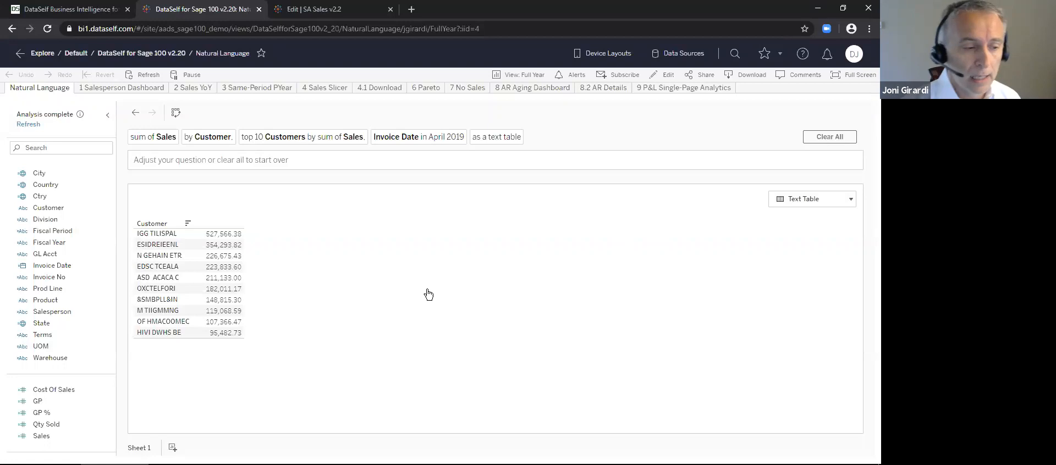
Clear the current question, ask for GP by state, and check the value for Texas on the map.
click(830, 135)
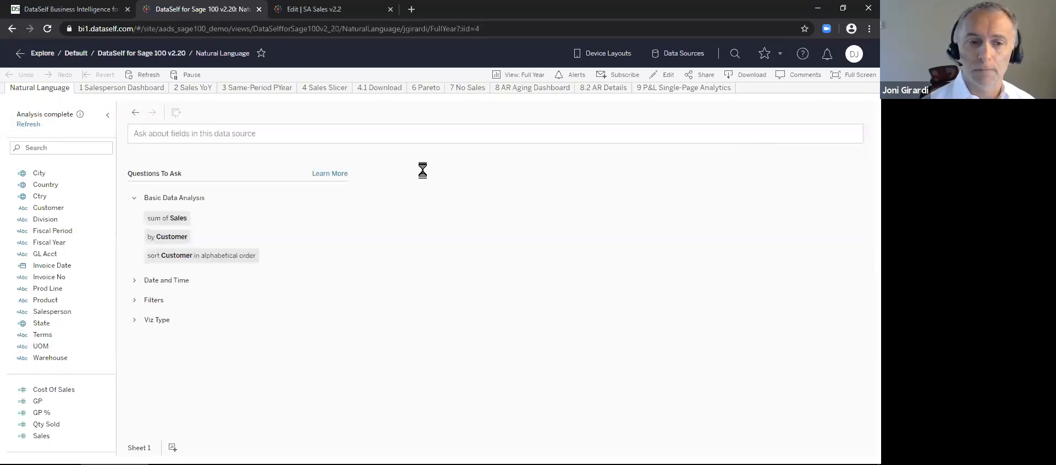
text(gp)
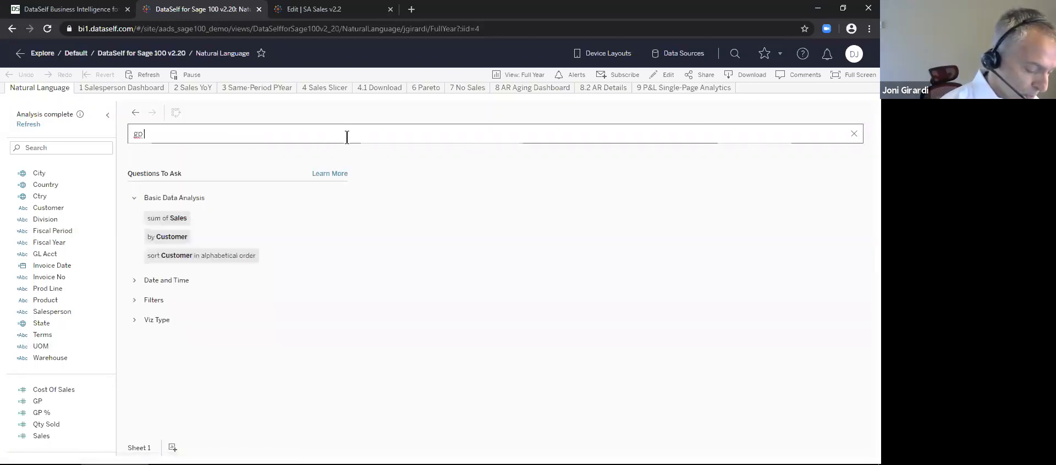
text( by state)
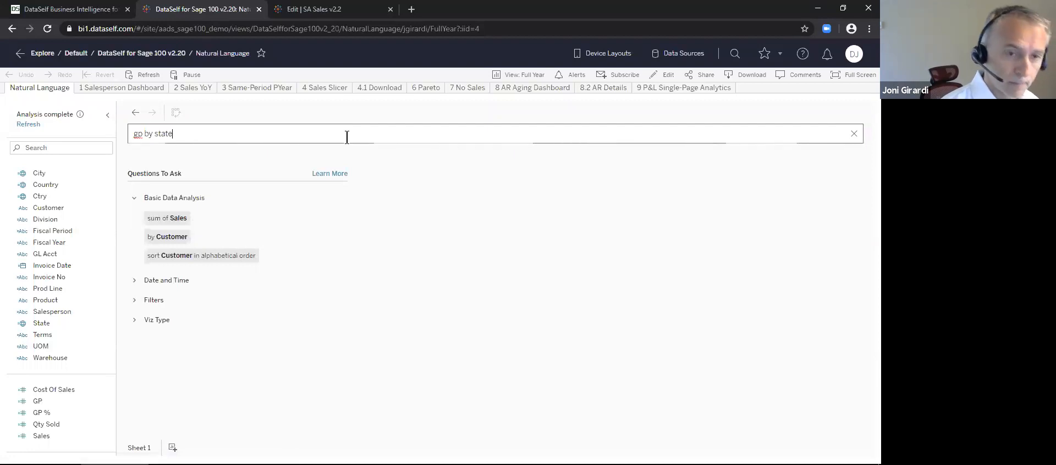
key(Return)
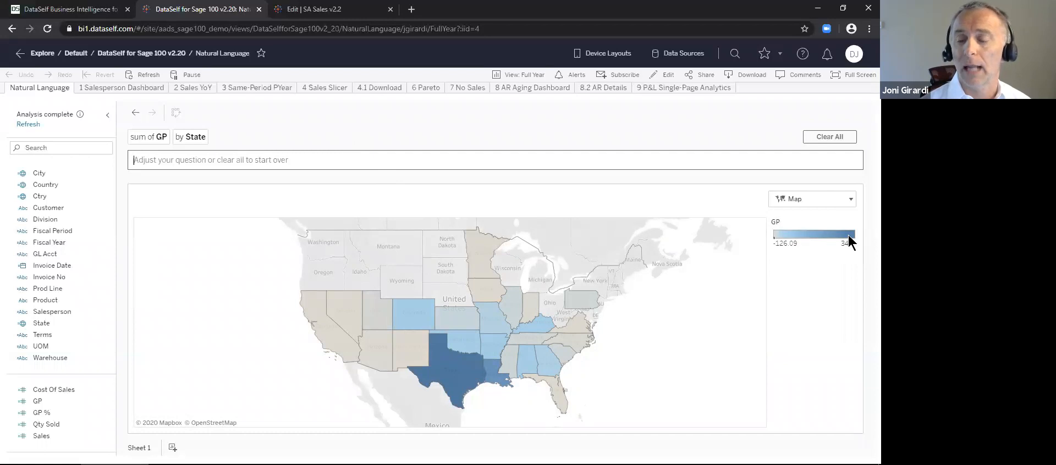
mouse_move(465, 375)
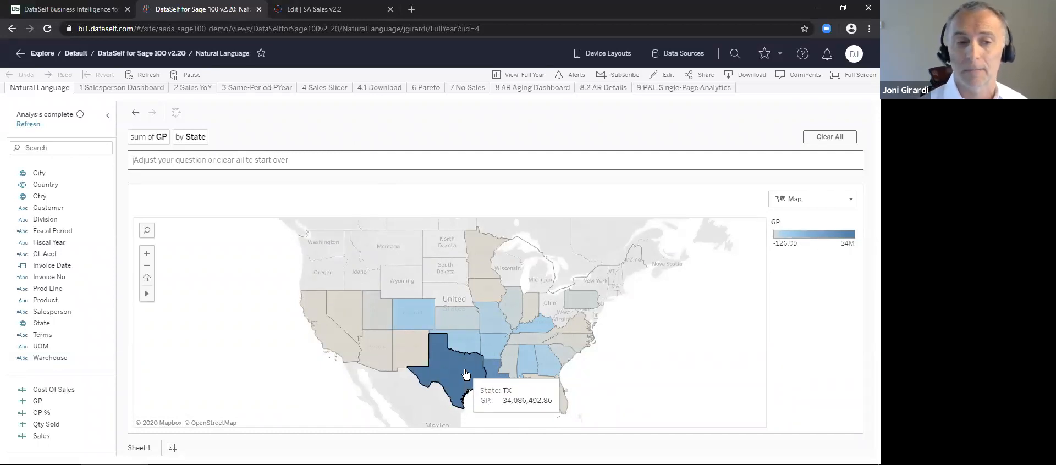
Split the GP by state result by invoice year and keep it displayed as a map.
click(292, 155)
text(by year as a map)
key(Return)
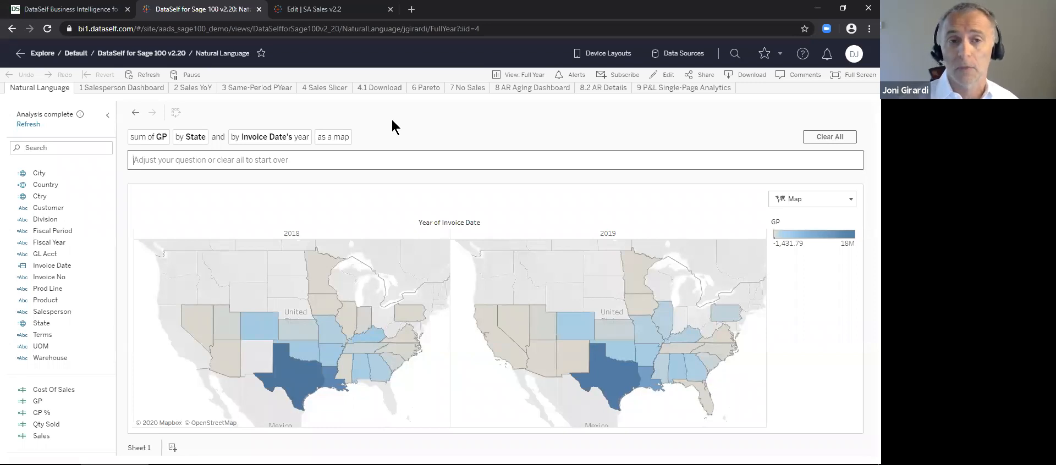
In the SA Sales v2.2 workbook, list Customer in rows with Sales values and sort the customers by descending sales.
click(317, 11)
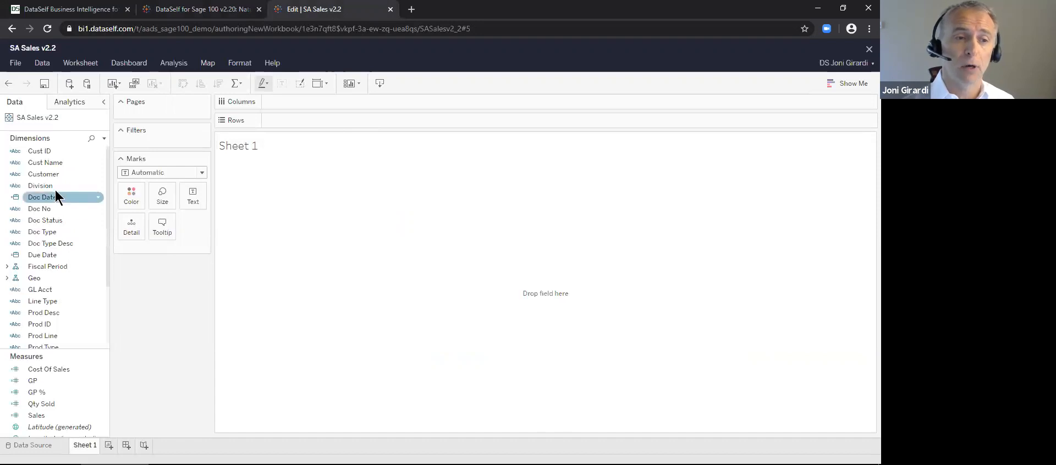
drag(44, 174, 290, 122)
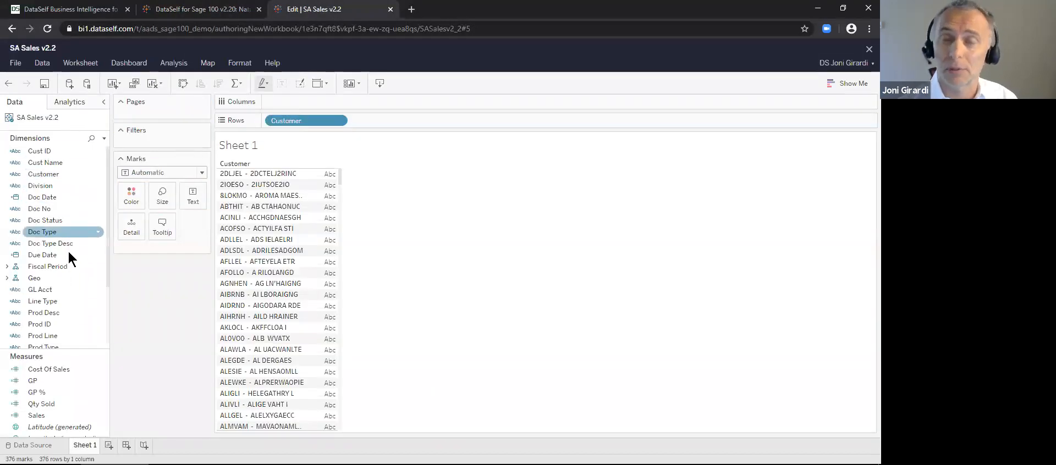
drag(66, 232, 127, 231)
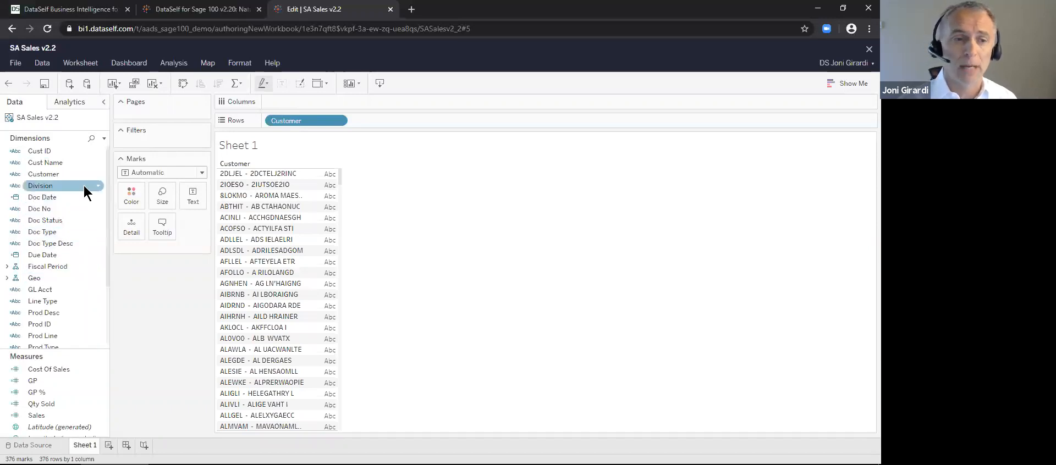
drag(38, 414, 318, 266)
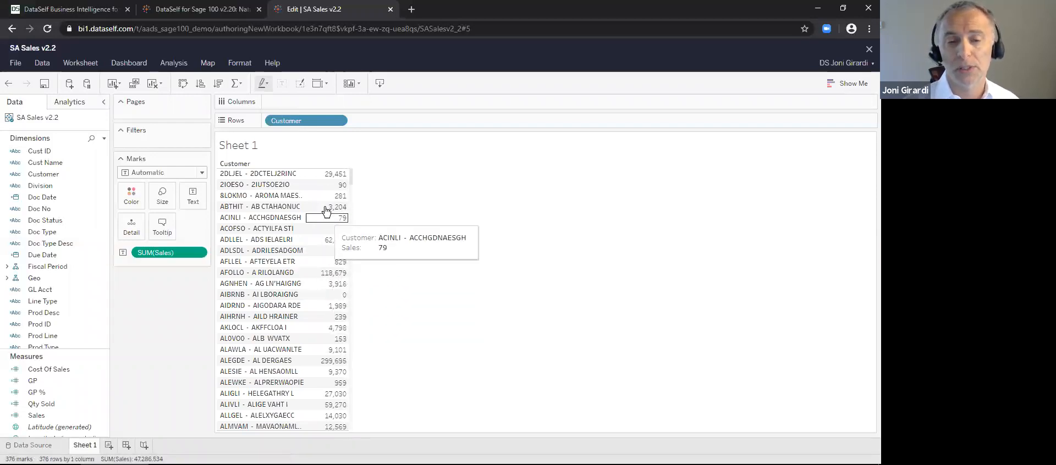
click(219, 82)
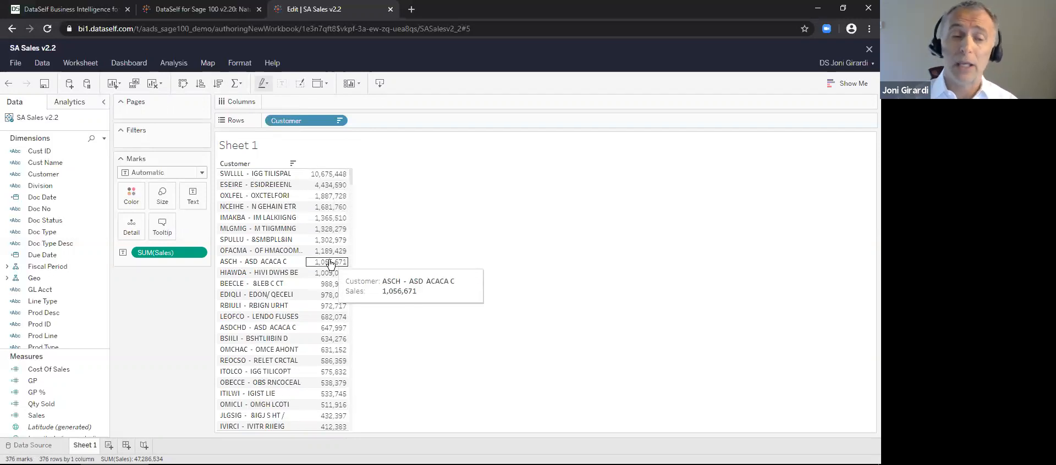
Split the customer sales into Doc Date year columns and add Product to the rows after Customer.
drag(47, 199, 307, 104)
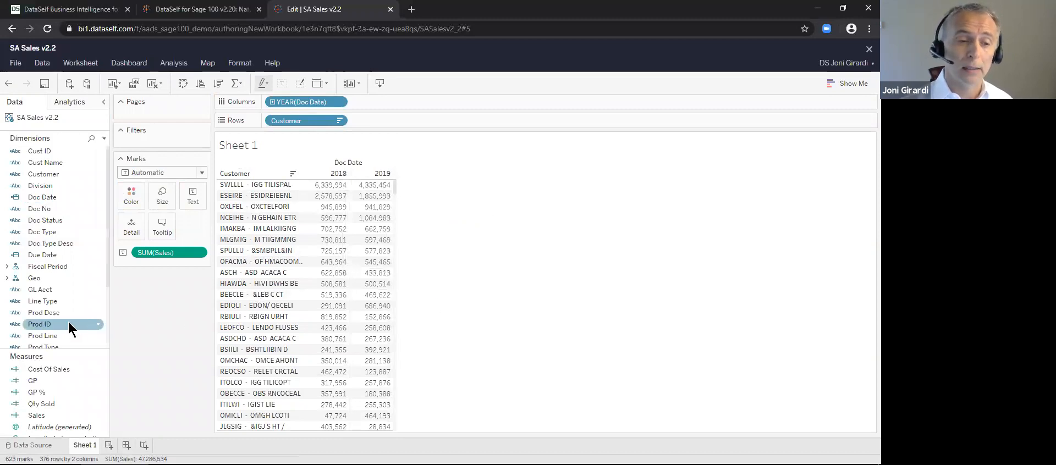
scroll(68, 322, down, 1)
drag(43, 305, 378, 122)
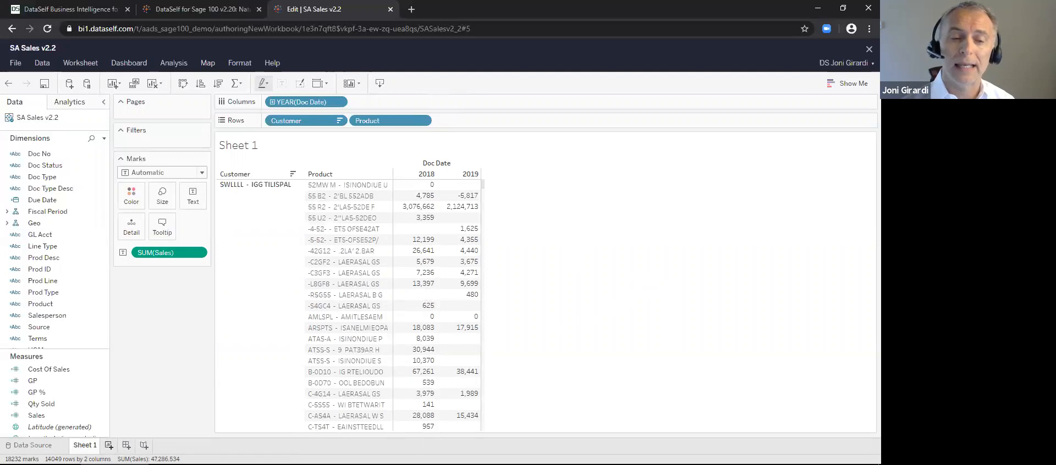
Create a new worksheet and chart Sales as a continuous line by month of Doc Date.
click(108, 445)
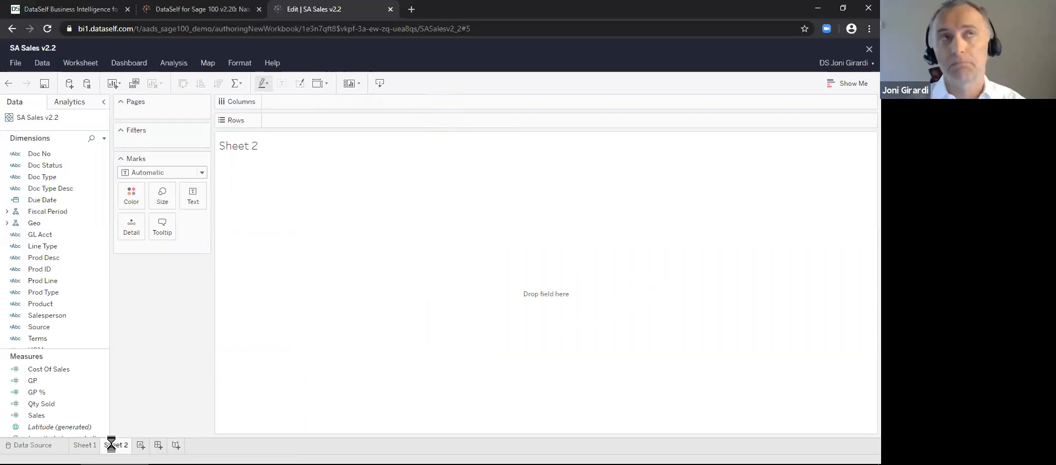
click(35, 414)
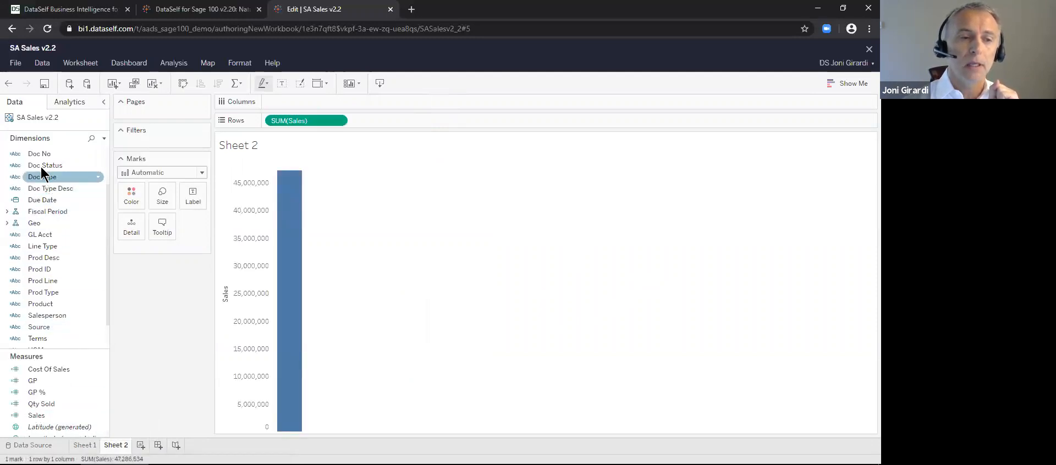
scroll(45, 200, up, 2)
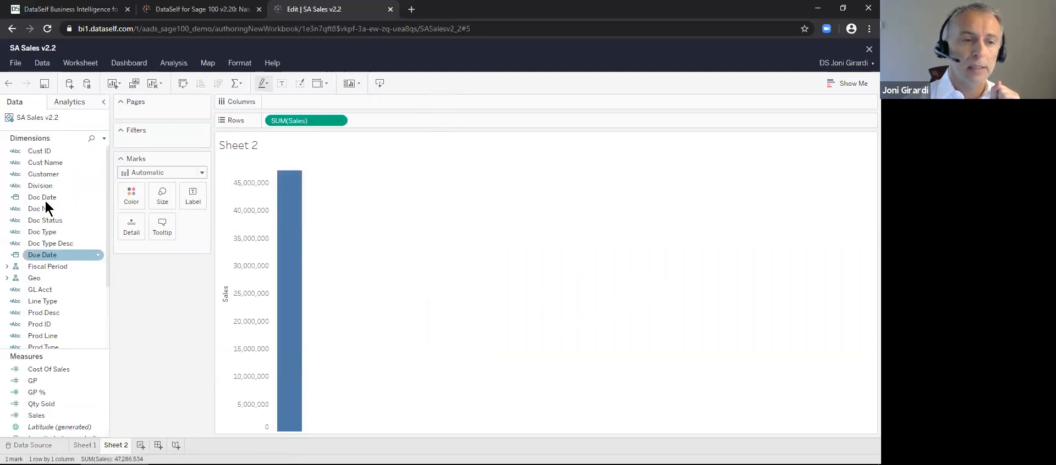
drag(44, 197, 324, 102)
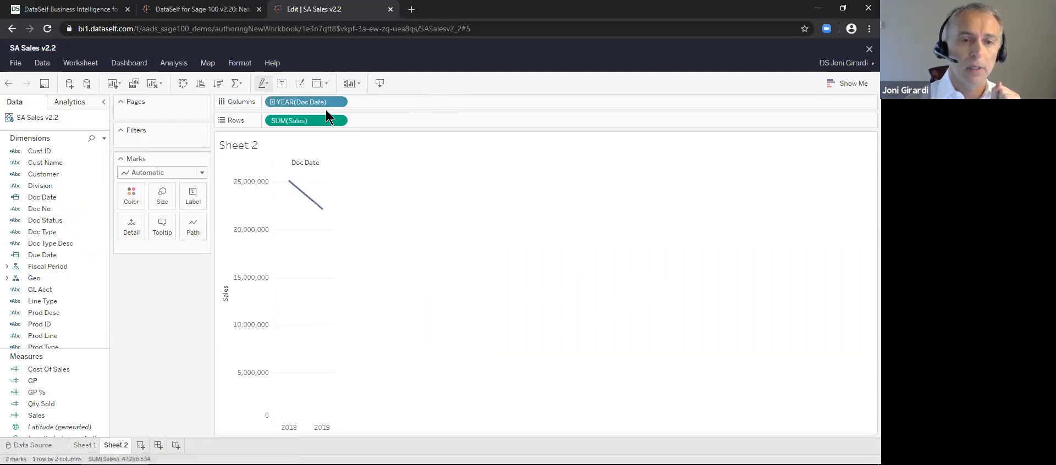
click(341, 102)
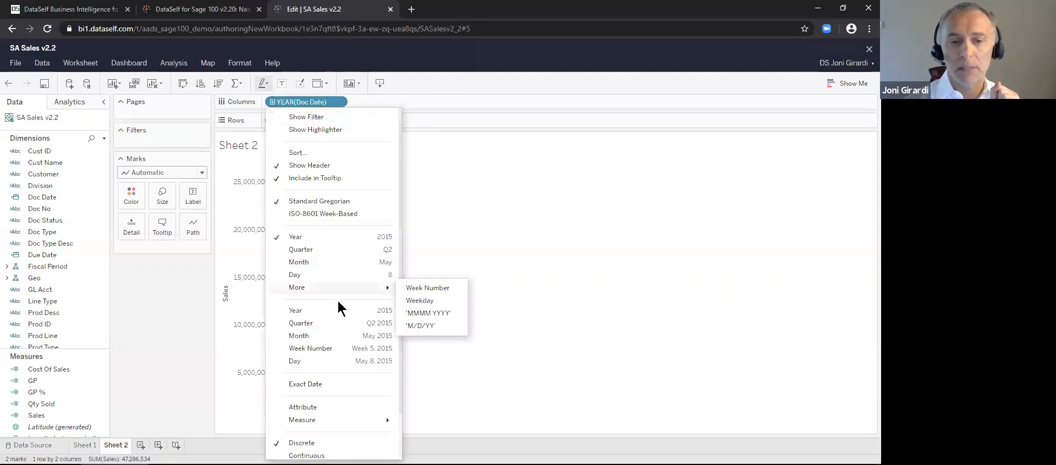
click(342, 337)
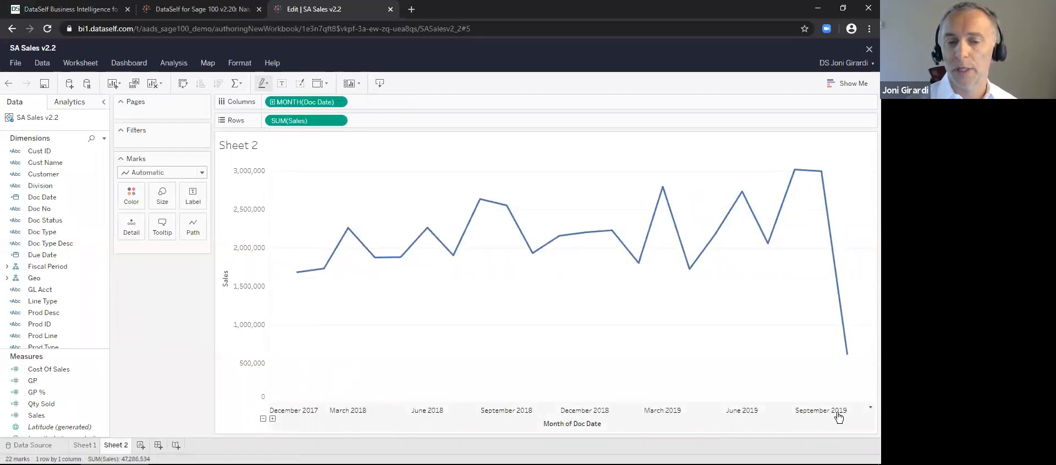
Add Qty Sold to the rows before Sales and convert the chart to a dual combination of bars and a line.
click(54, 404)
drag(43, 403, 270, 126)
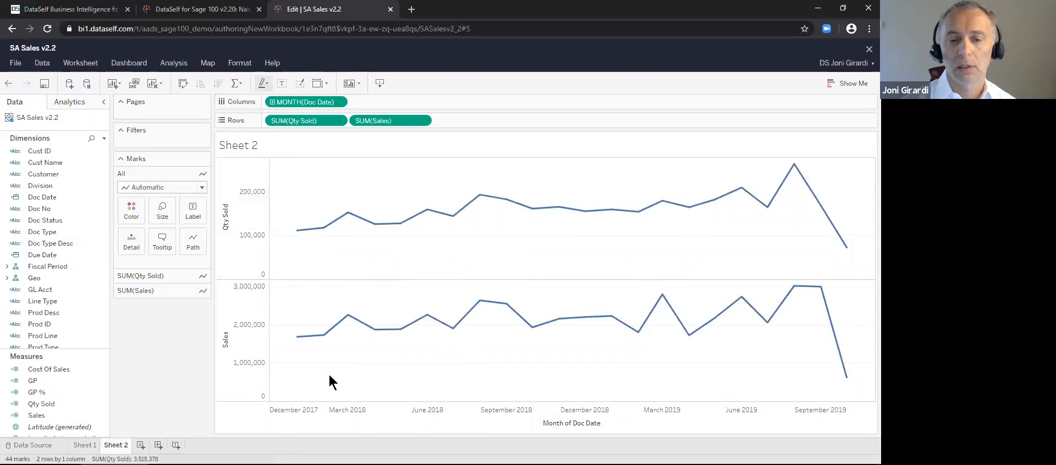
click(850, 86)
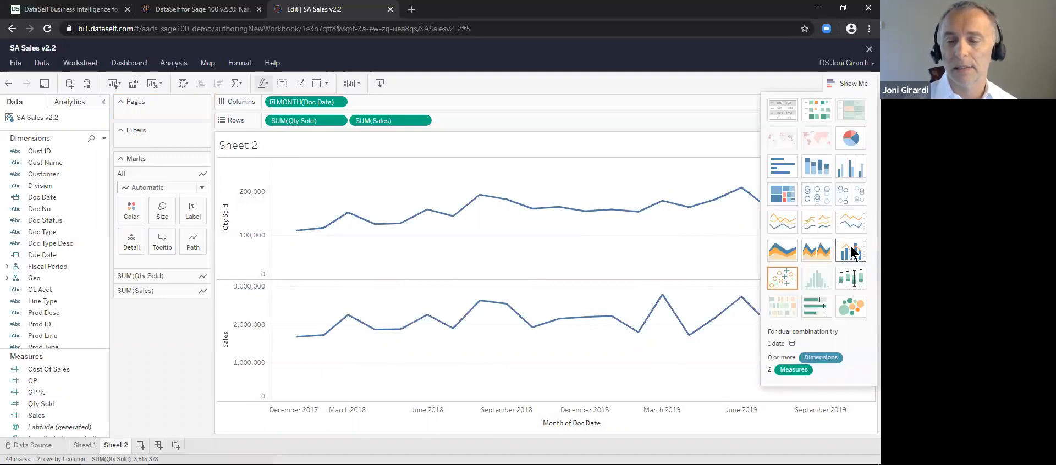
click(851, 253)
click(840, 84)
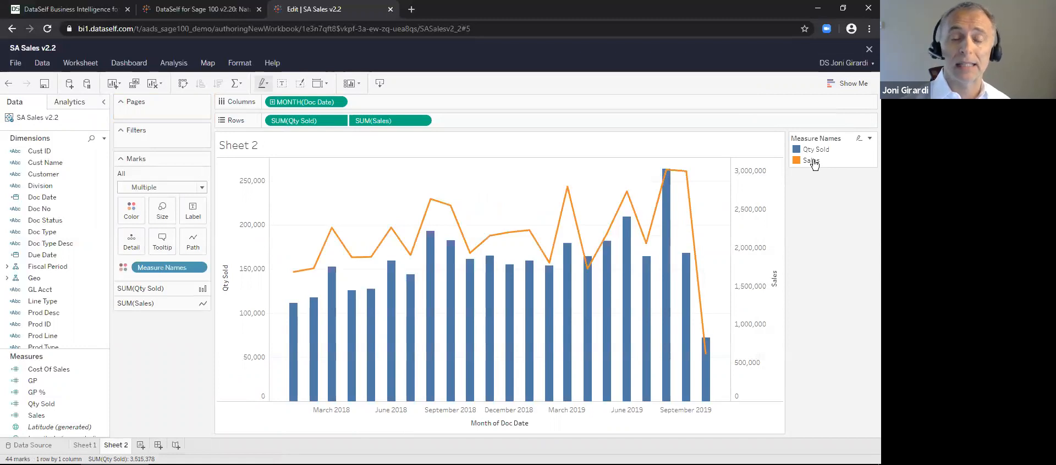
Break the combination chart down by Prod Line in the rows and look through all product lines.
click(41, 185)
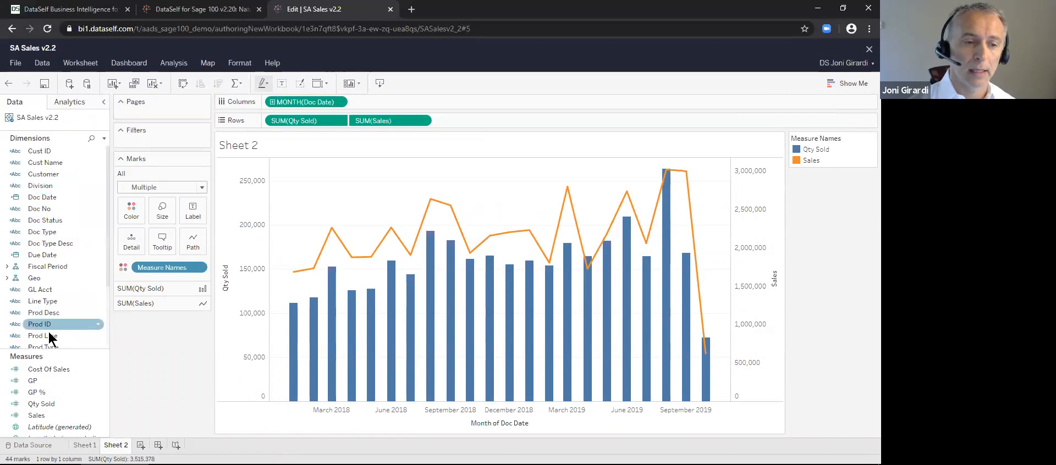
drag(52, 337, 265, 120)
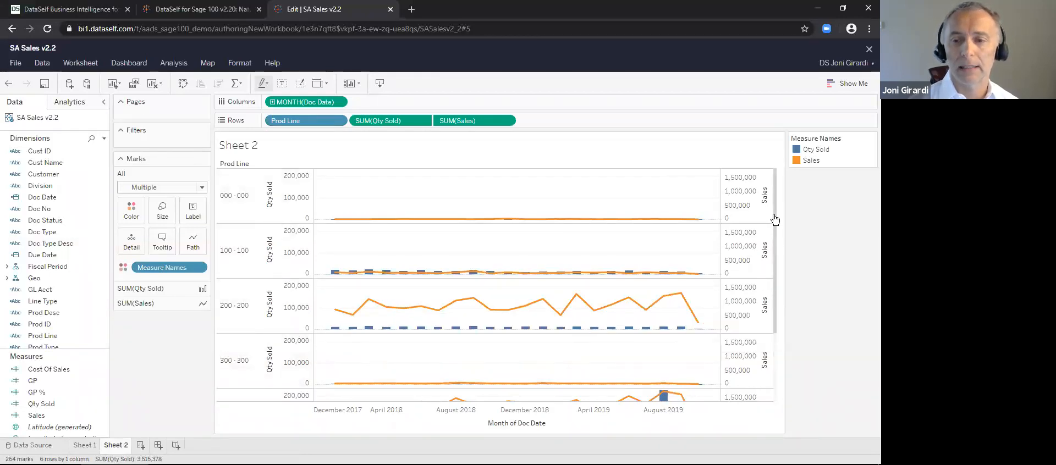
drag(776, 213, 757, 315)
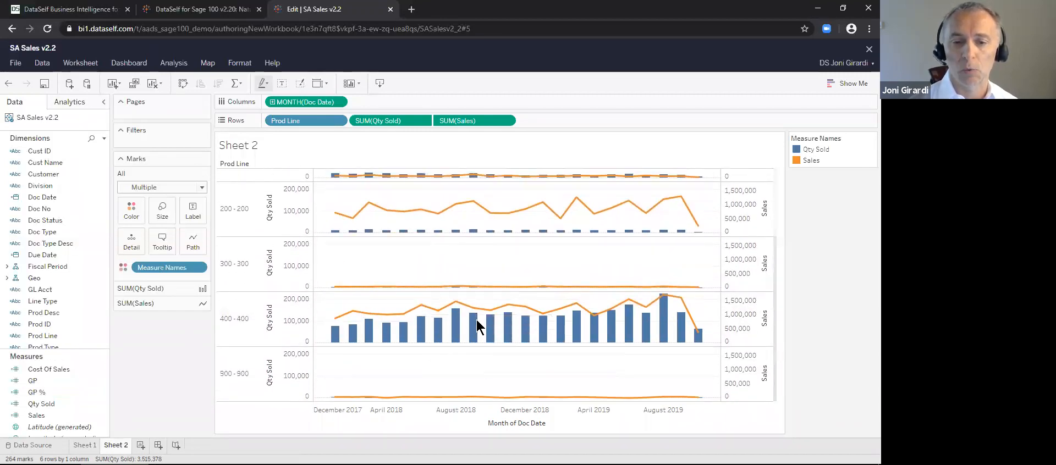
Exclude product lines 400 - 400 and 000 - 000 from the chart.
click(239, 326)
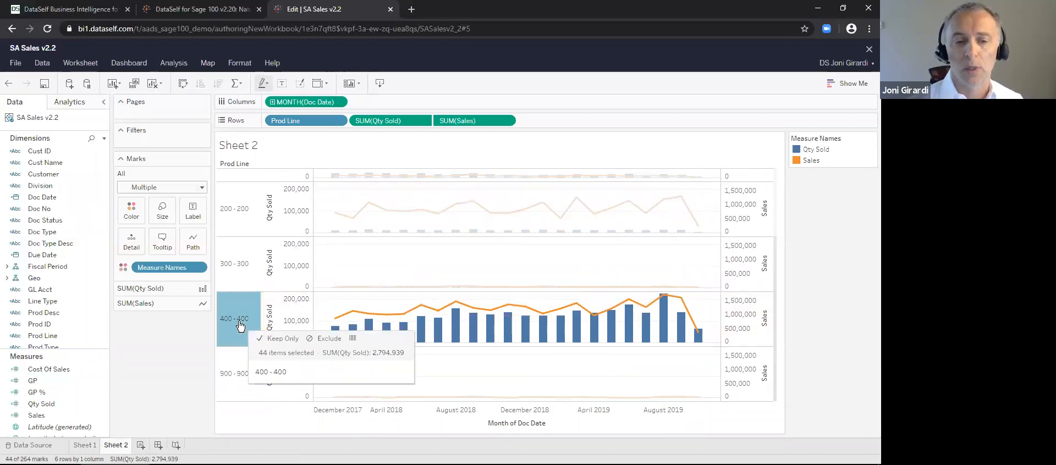
click(327, 339)
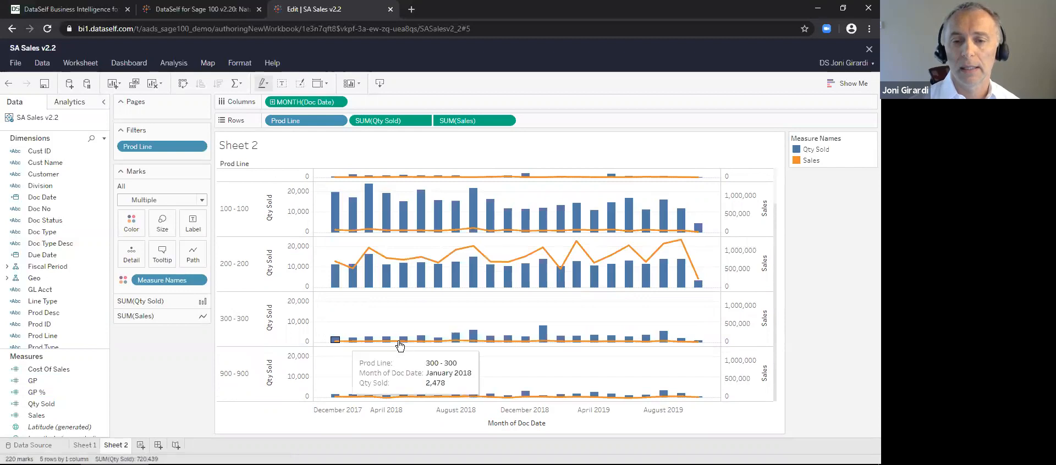
drag(778, 227, 776, 188)
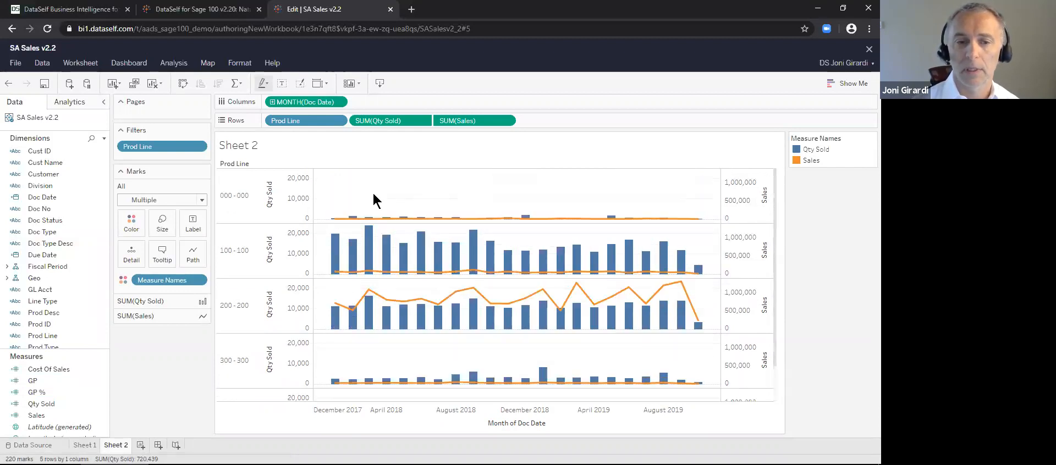
click(233, 197)
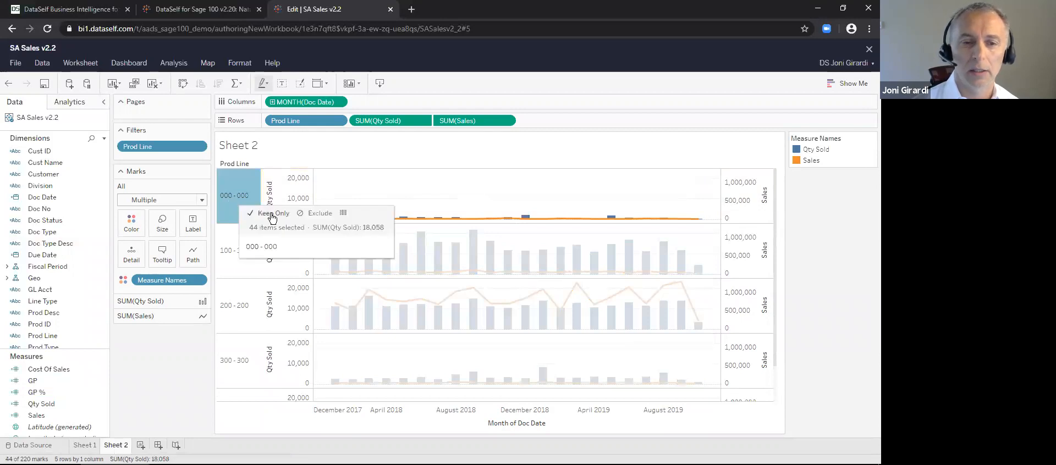
click(312, 214)
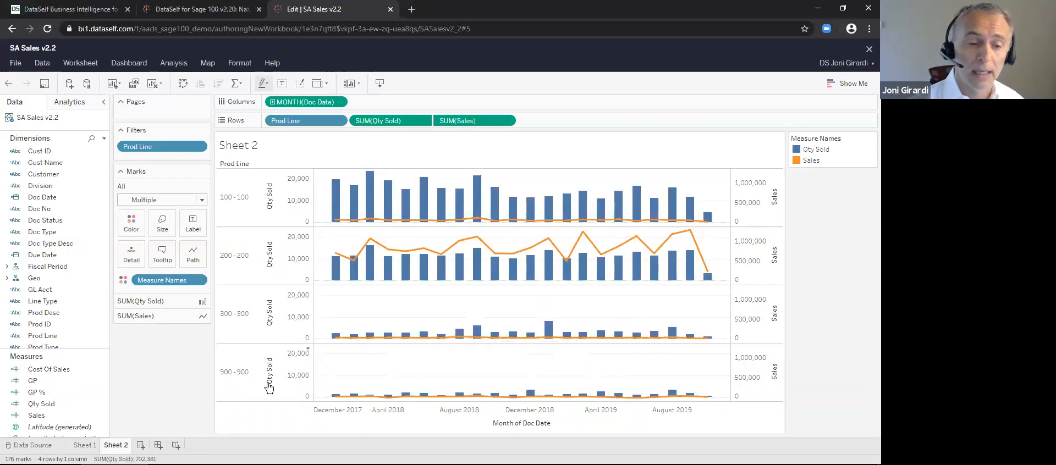
Create a new dashboard and set its size to Automatic.
click(157, 445)
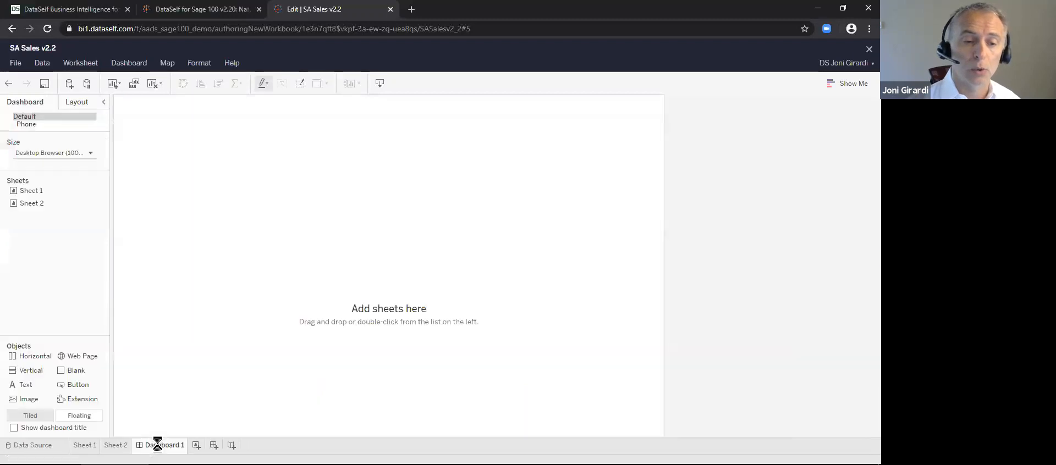
click(75, 153)
click(74, 176)
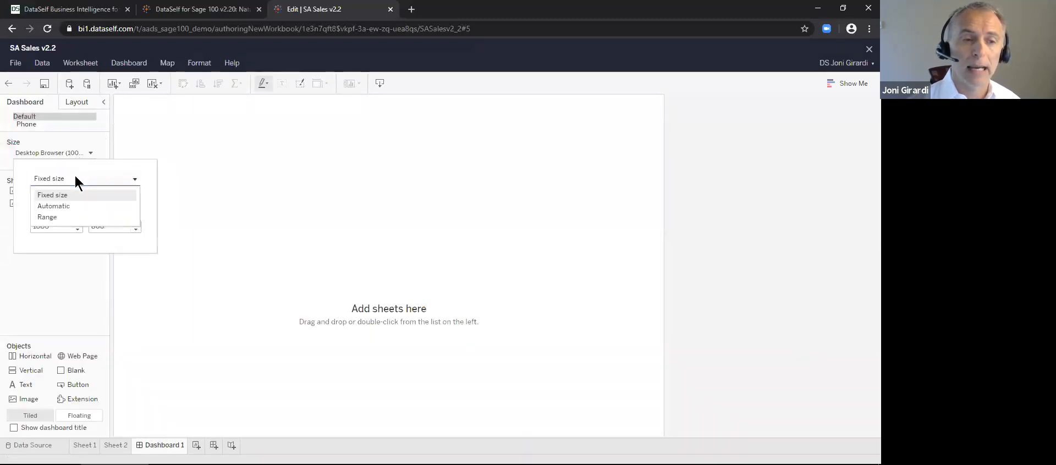
click(73, 206)
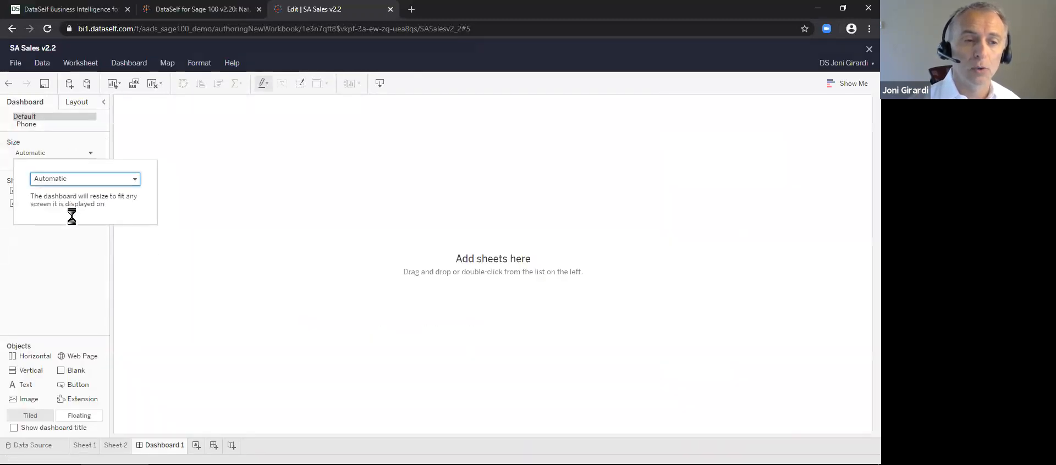
click(73, 303)
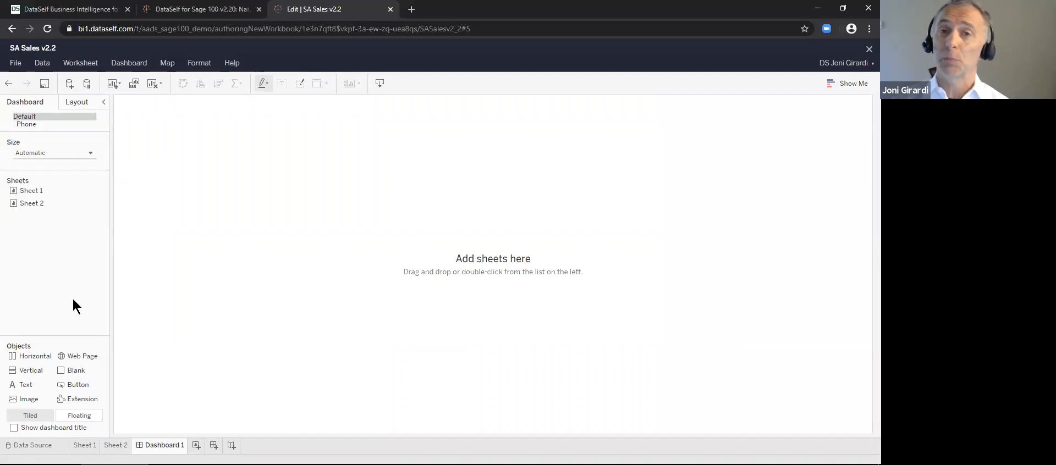
Place Sheet 1 and Sheet 2 side by side on the dashboard and narrow the Sheet 1 table to widen the chart.
double_click(32, 190)
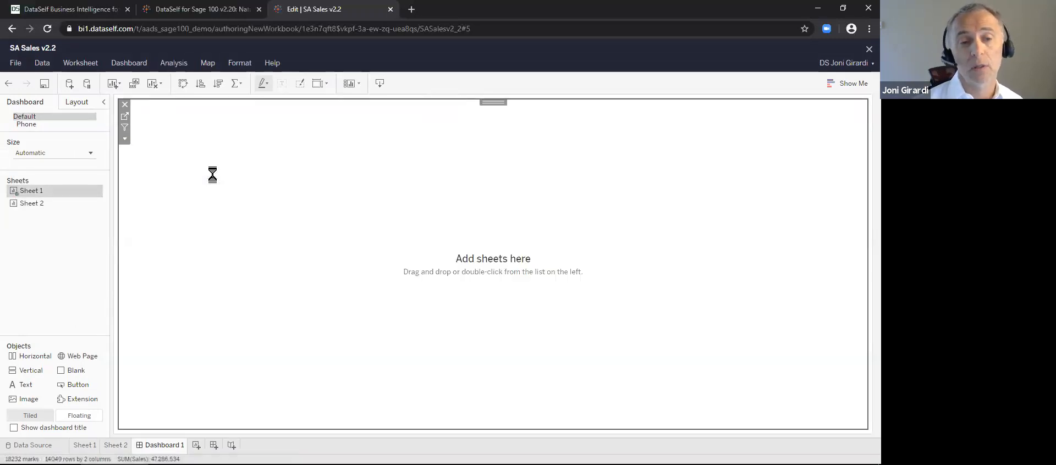
mouse_move(34, 200)
mouse_down()
mouse_move(240, 218)
mouse_move(591, 206)
mouse_move(615, 237)
mouse_up()
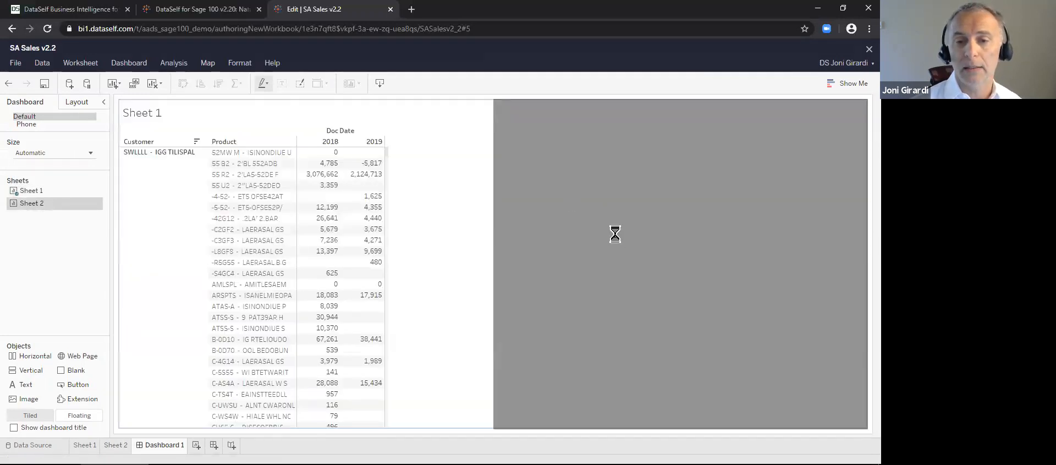
drag(443, 196, 405, 192)
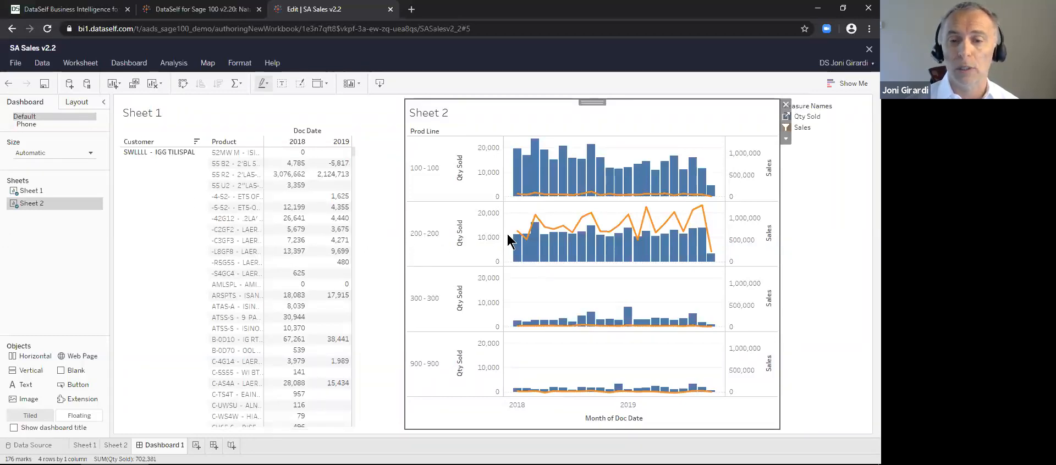
Filter the Sheet 1 table from the Sheet 2 chart by individual product lines, ending with 100 - 100, 300 - 300 and 900 - 900 selected together.
click(422, 236)
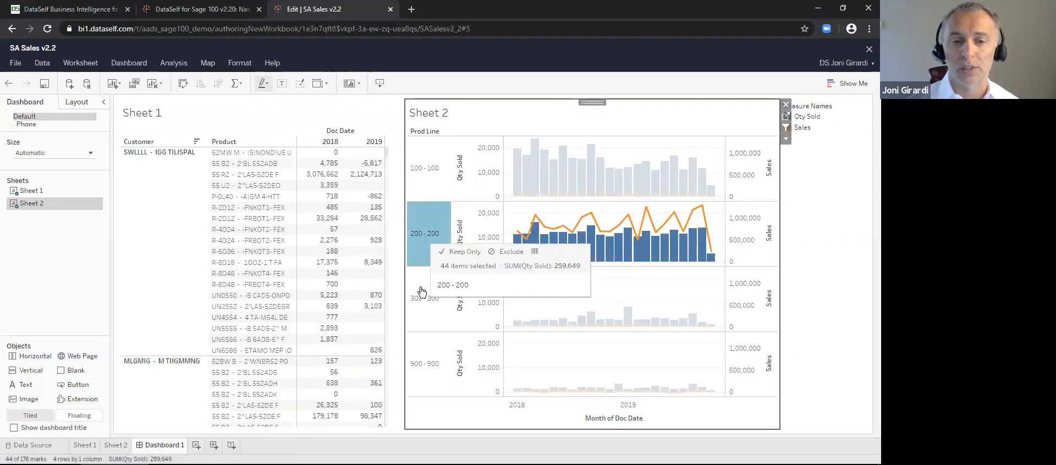
click(422, 308)
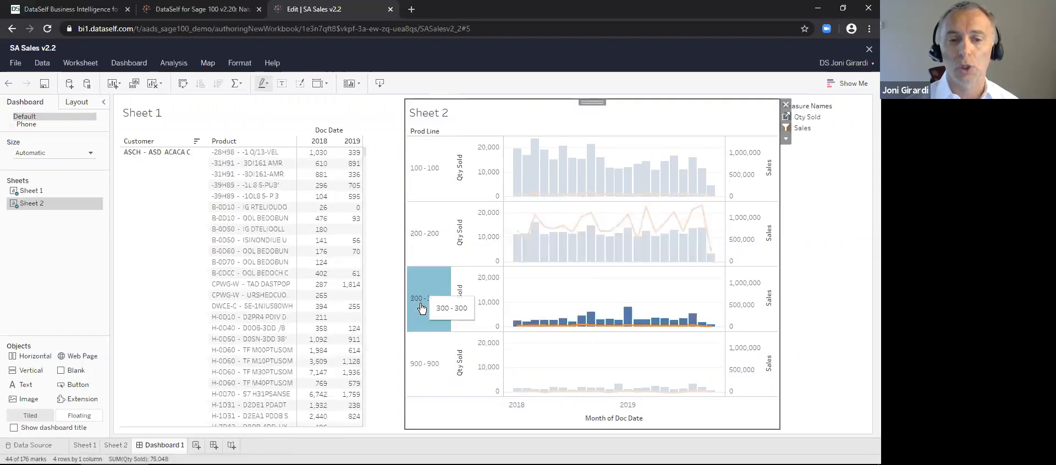
click(422, 361)
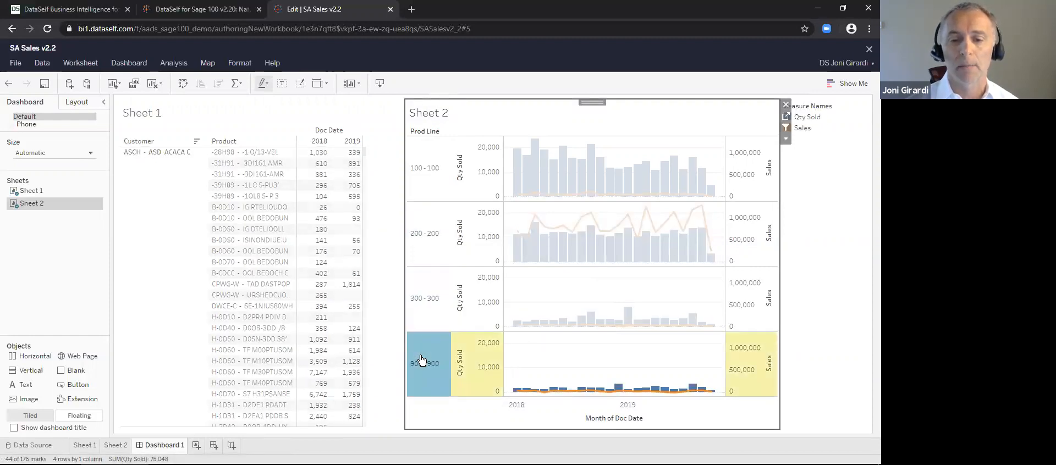
click(425, 181)
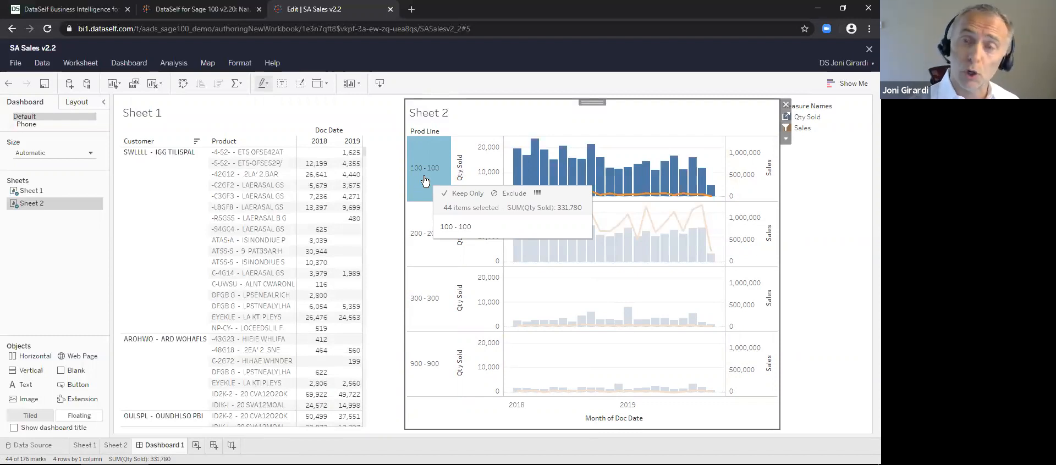
ctrl+click(422, 303)
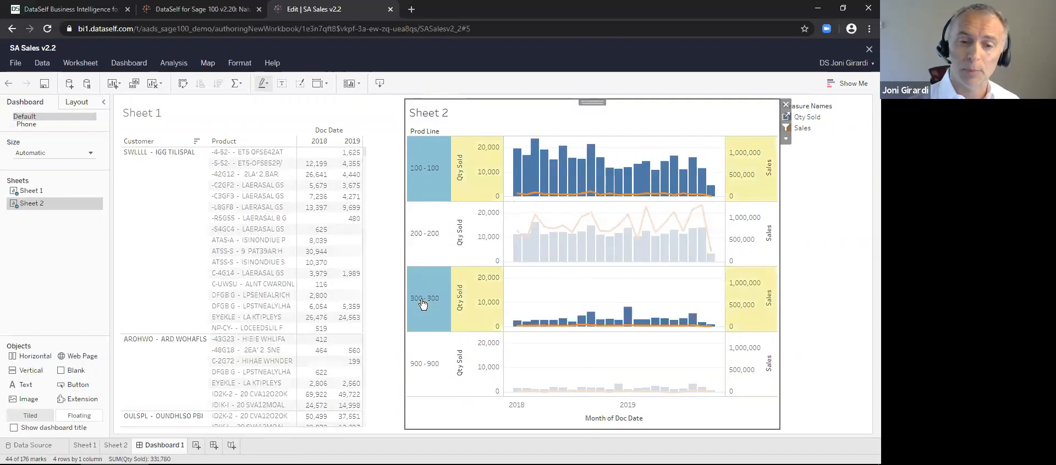
ctrl+click(416, 355)
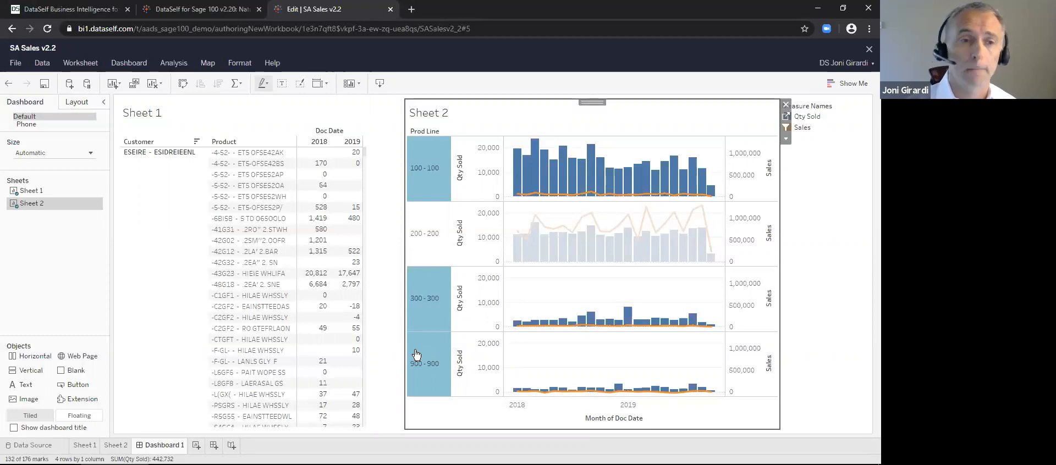
Switch to the DataSelf for Sage 100 v2.20 workbook, open the 2 Sales YoY dashboard, and check the This FY and Prior FY sales.
click(218, 20)
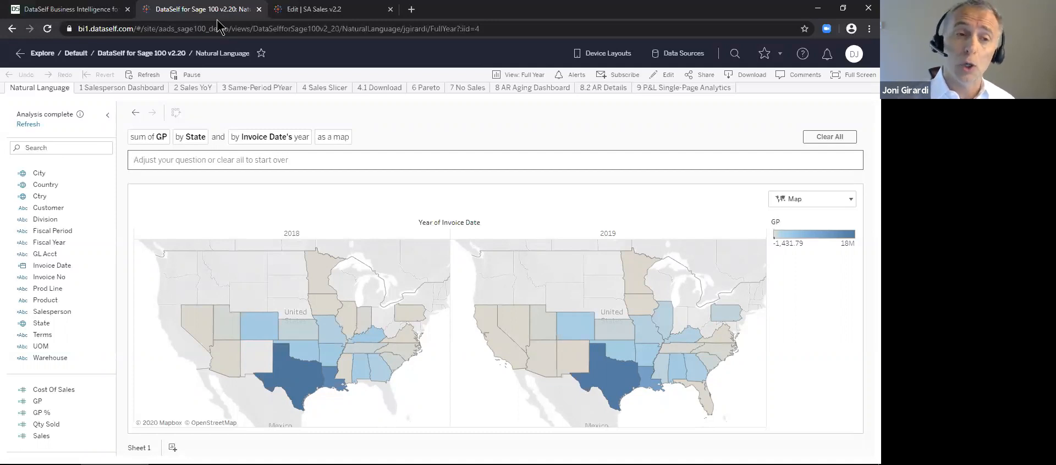
click(200, 88)
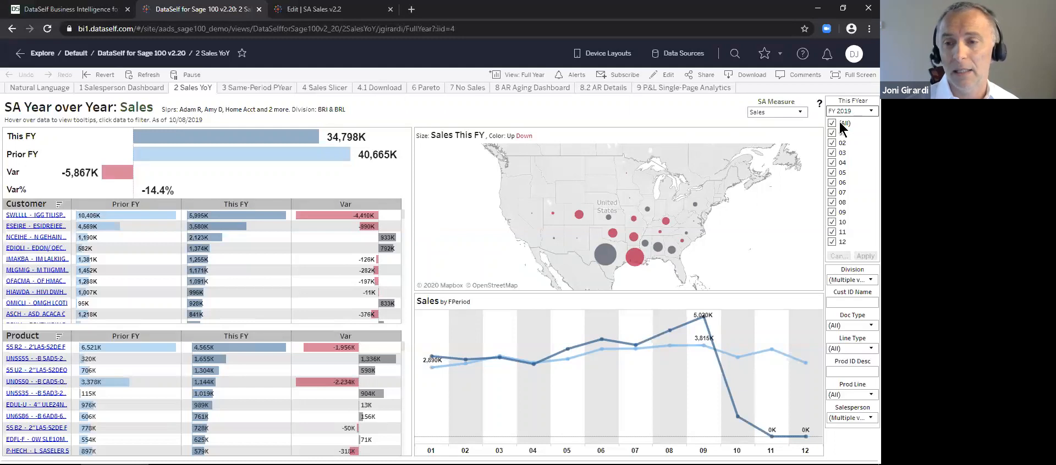
mouse_move(286, 140)
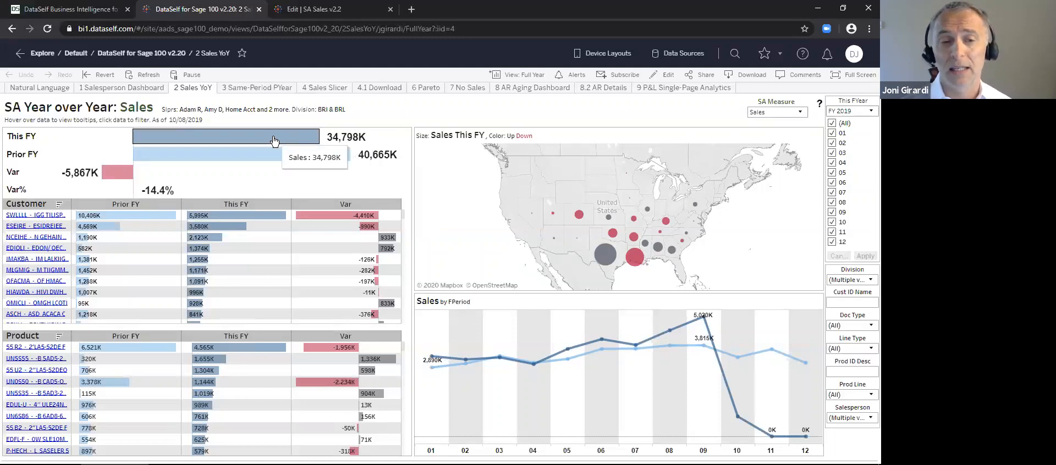
mouse_move(256, 160)
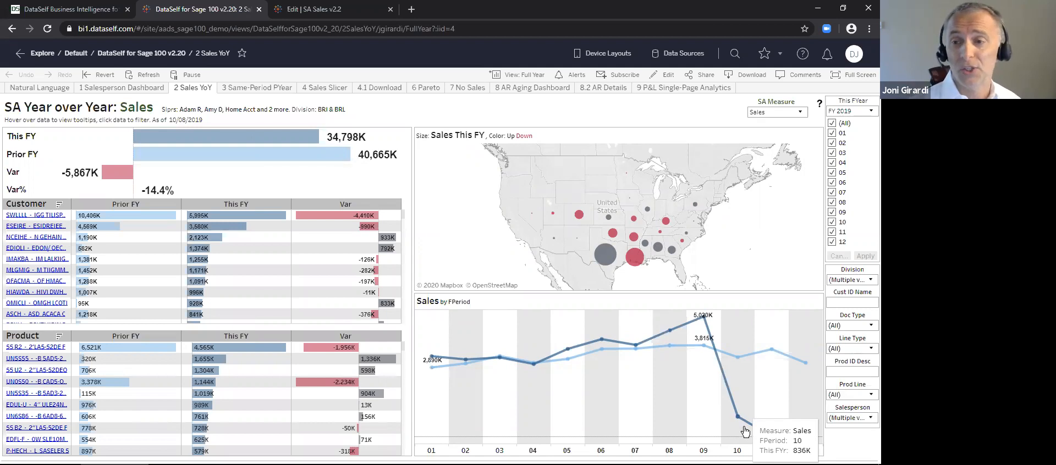
Exclude periods 10, 11 and 12 from the This FYear filter and apply it.
click(833, 242)
click(832, 232)
click(831, 223)
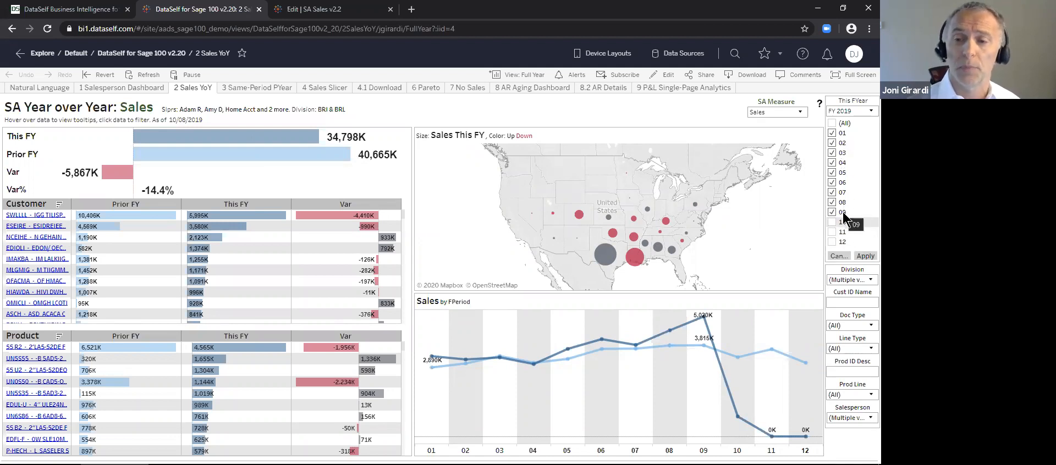
click(865, 255)
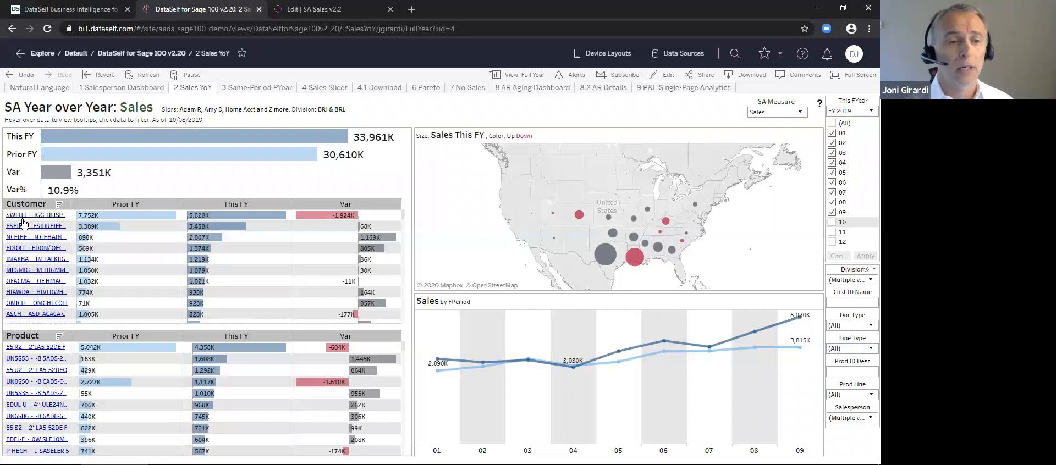
Sort the Customer table by Var, first descending and then ascending, so the largest sales declines come first.
mouse_move(207, 222)
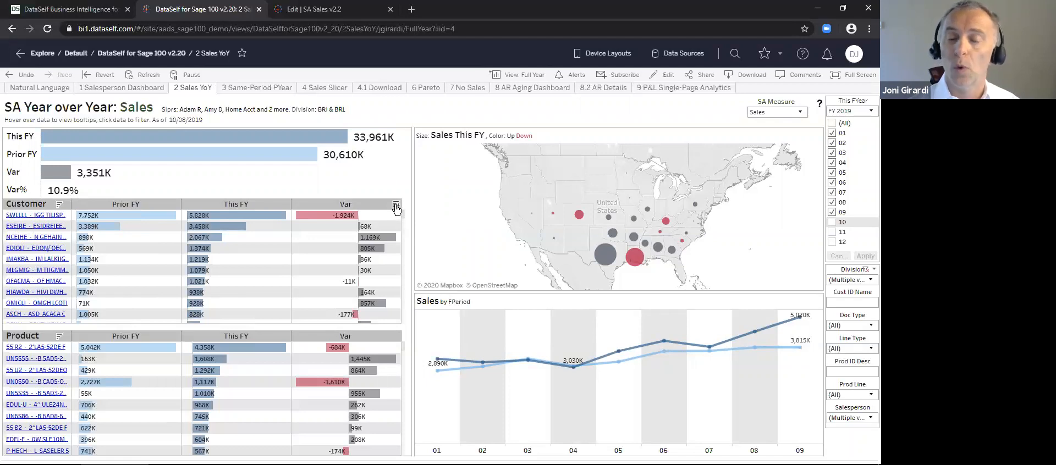
click(395, 207)
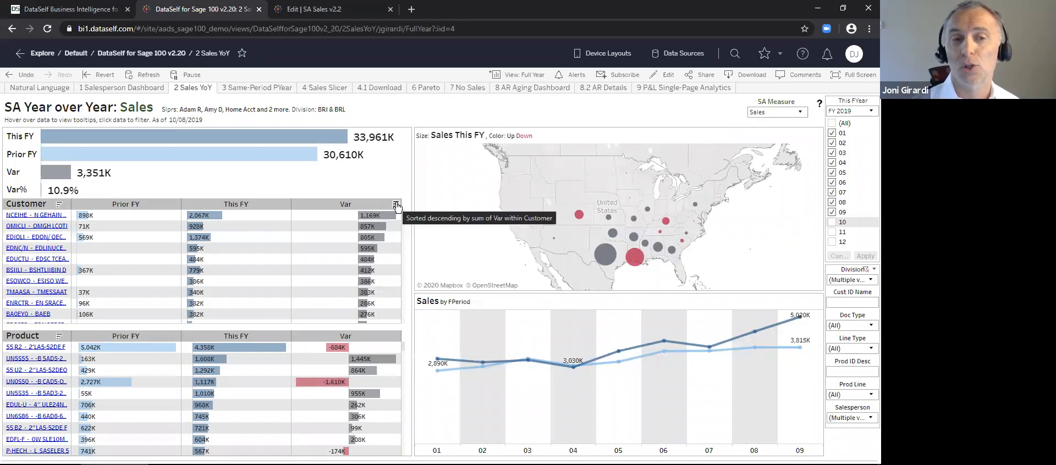
click(397, 207)
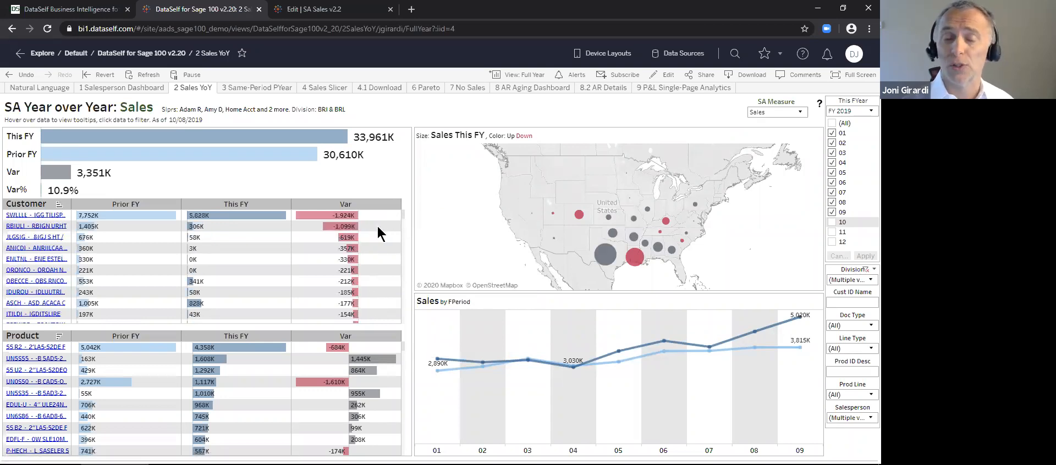
mouse_move(350, 233)
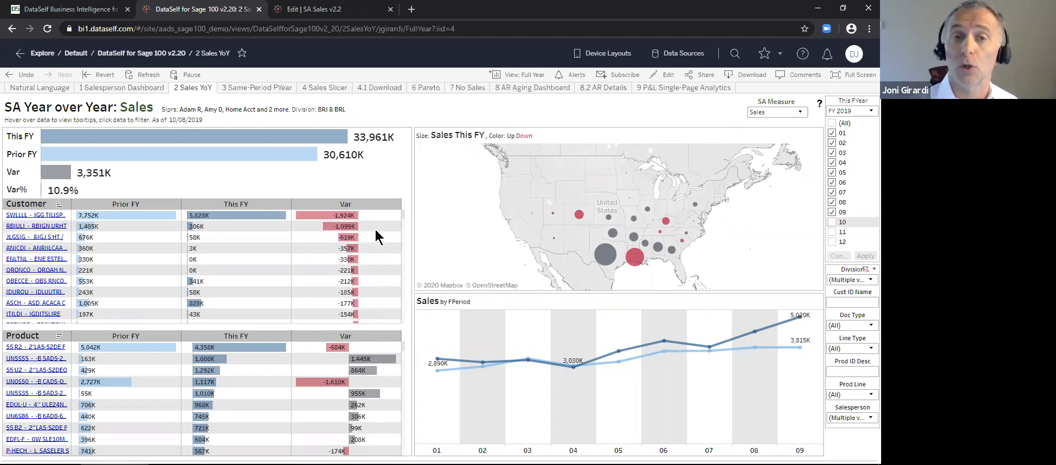
Filter the dashboard by the Var bars of the first two customers and compare their This FY and Prior FY sales.
drag(379, 224, 323, 213)
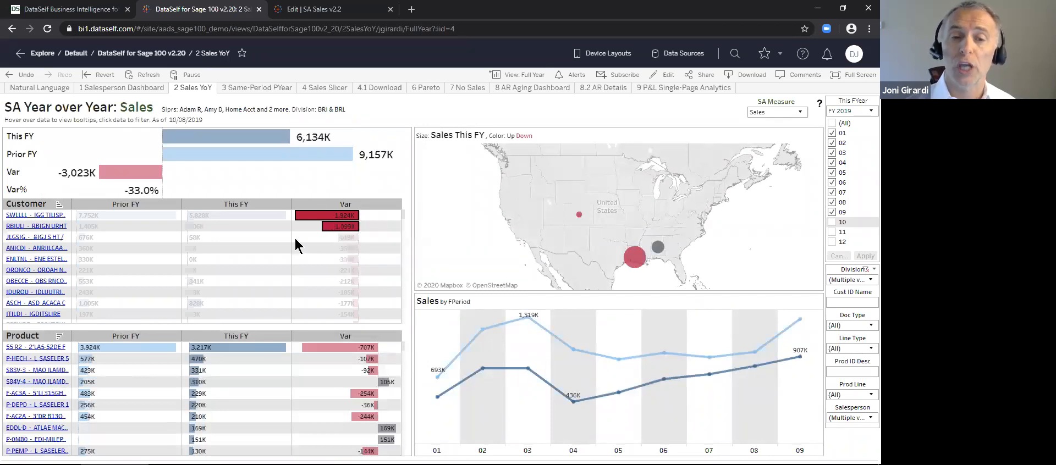
mouse_move(286, 229)
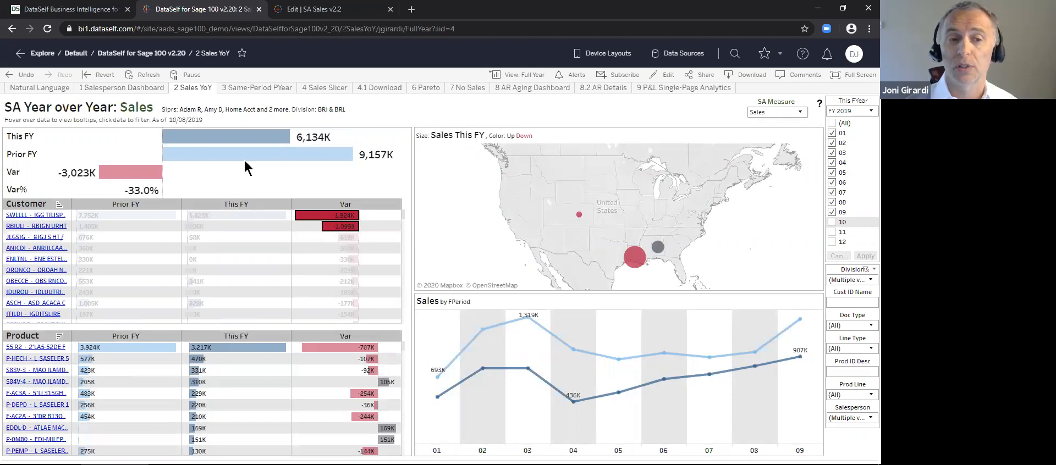
mouse_move(240, 136)
mouse_move(120, 180)
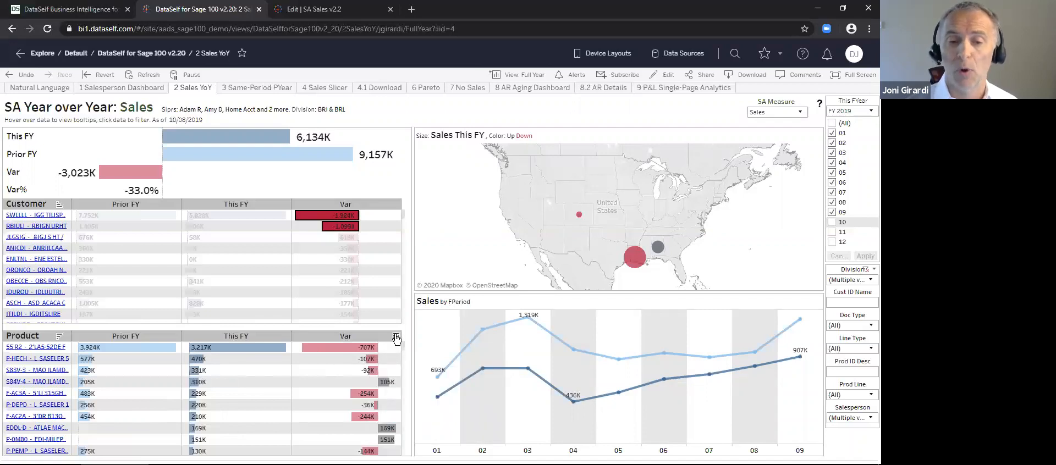
Sort the Product table ascending by Var and filter the dashboard by the first three products' Var bars.
click(396, 338)
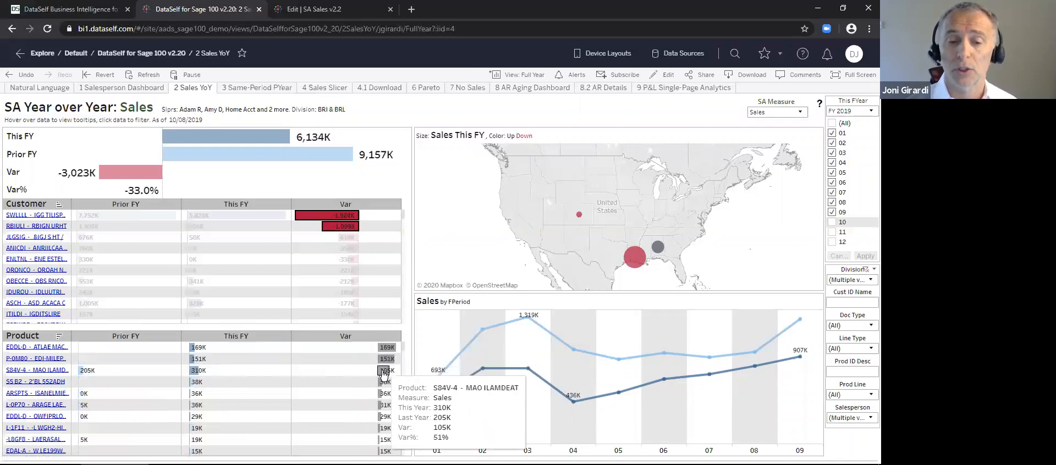
click(396, 338)
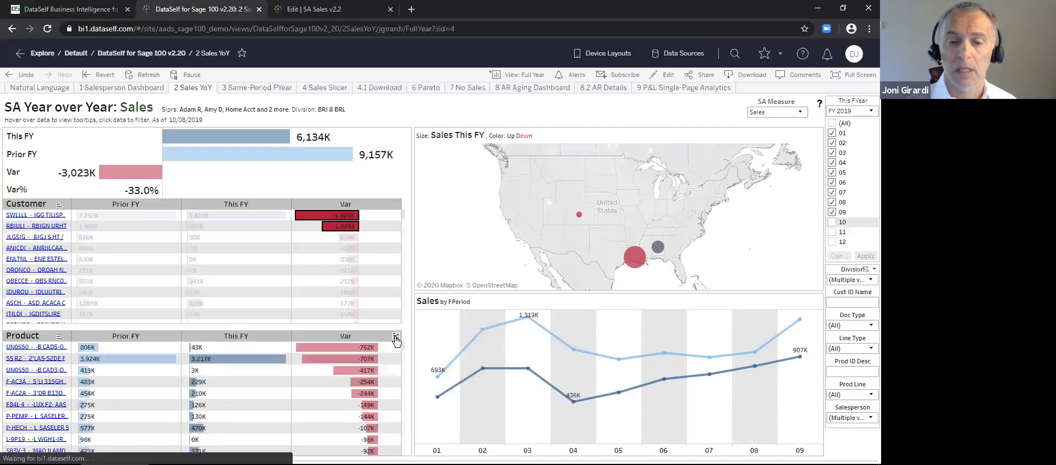
drag(386, 371, 346, 344)
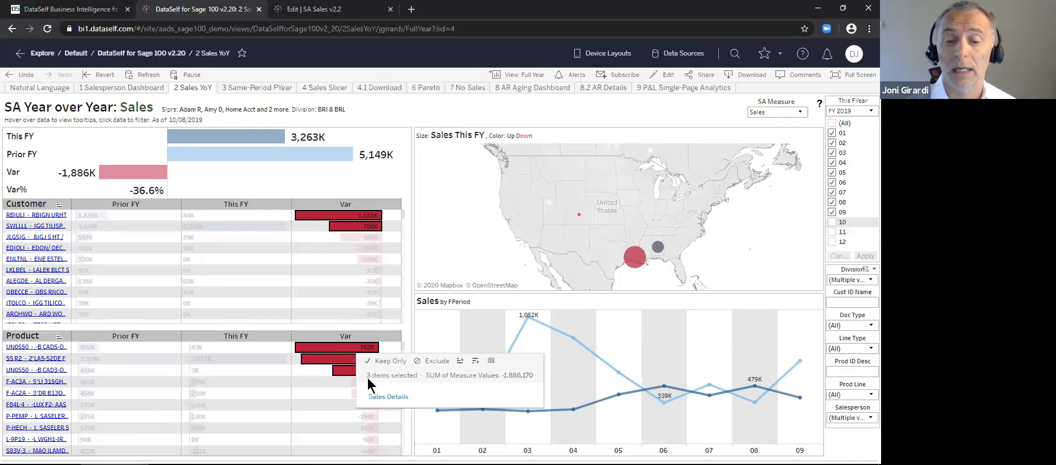
Open Sales Details for the three selected products, and clear the product selection on the 2 Sales YoY dashboard.
click(387, 398)
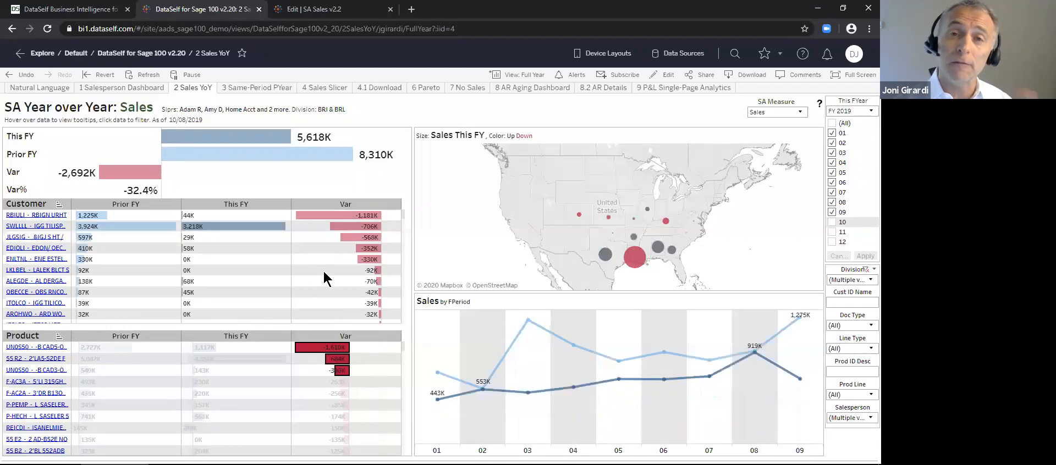
click(306, 390)
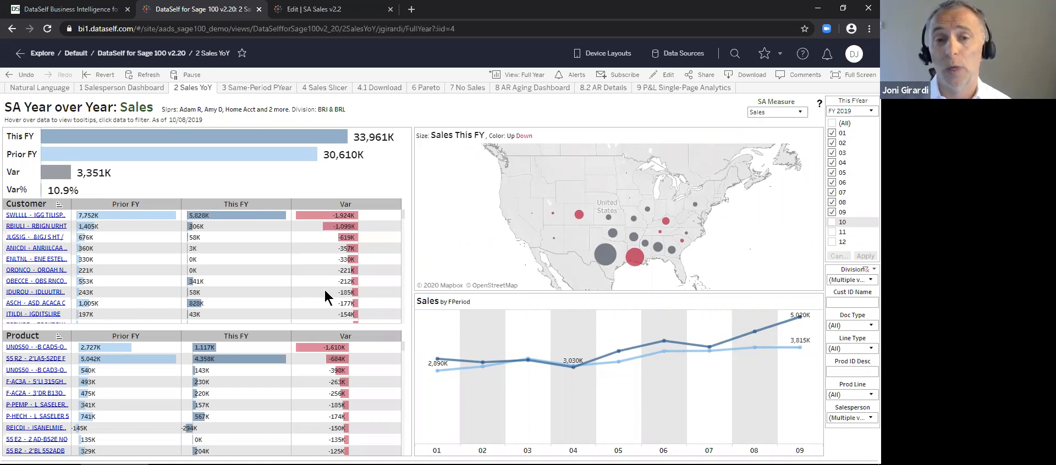
Open the 8 AR Aging Dashboard and filter it to the four overdue buckets from 01-30 Days through 90+ Days.
click(525, 87)
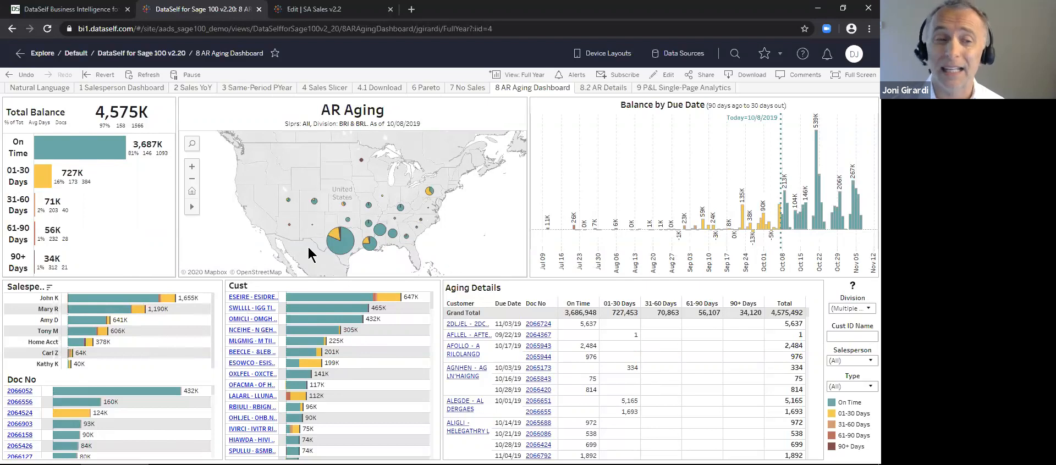
drag(124, 259, 27, 178)
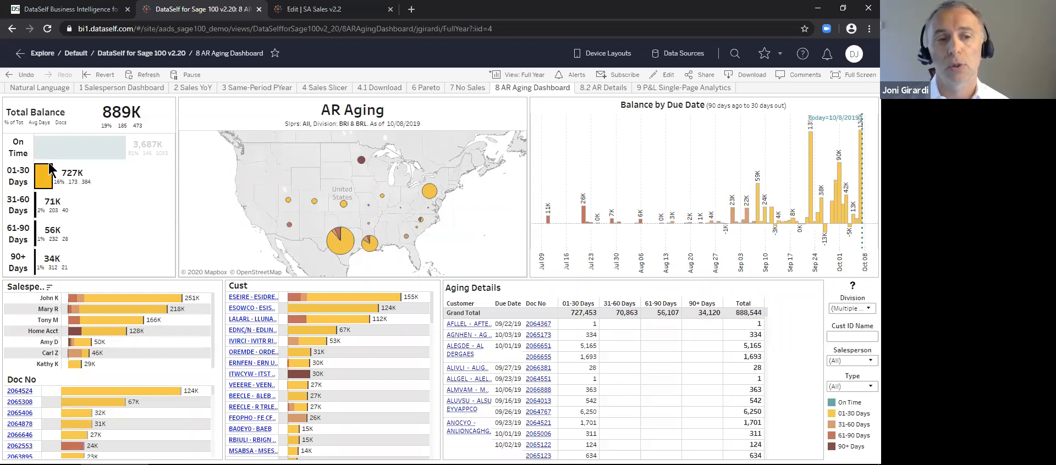
mouse_move(132, 122)
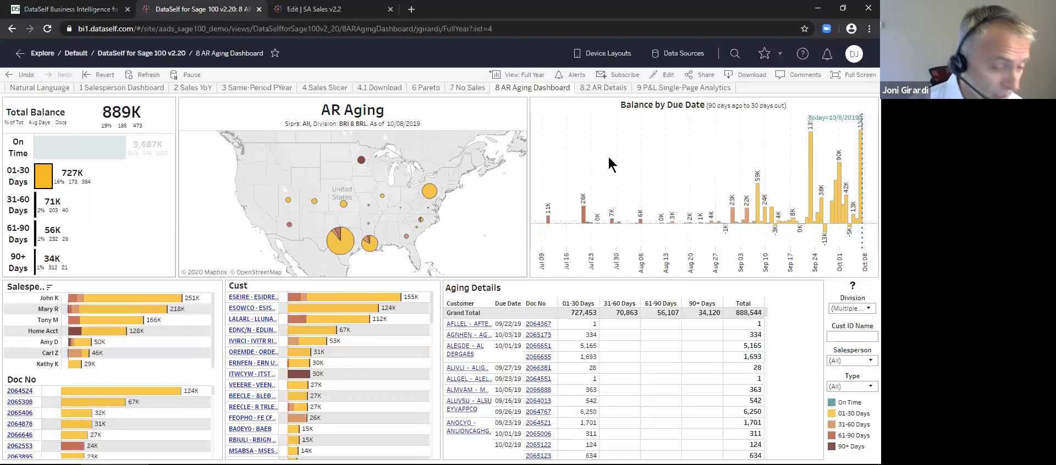
Switch to the webinar presentation in PowerPoint, start the slide show from slide 3 and advance to the Advanced Analytics by DataSelf slide.
key(alt+Tab)
key(alt+Tab)
key(alt+Tab)
key(alt+Tab)
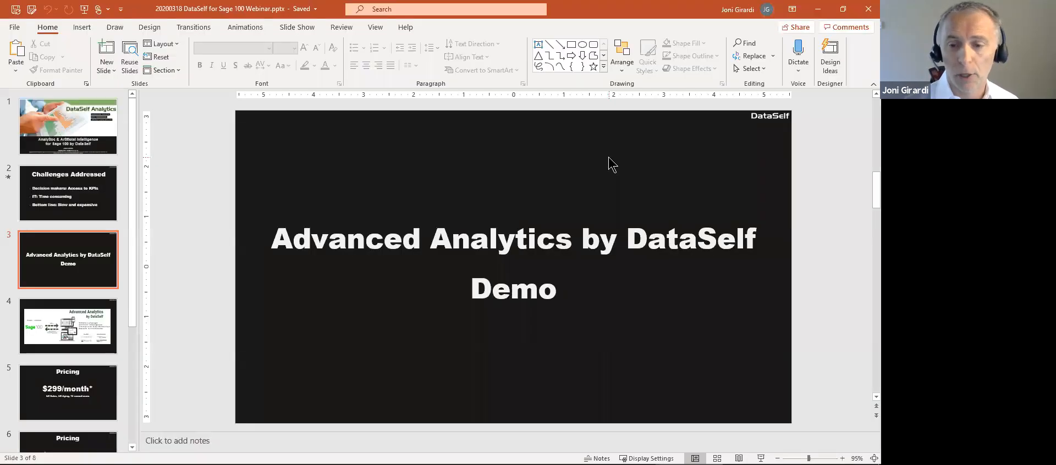
key(shift+F5)
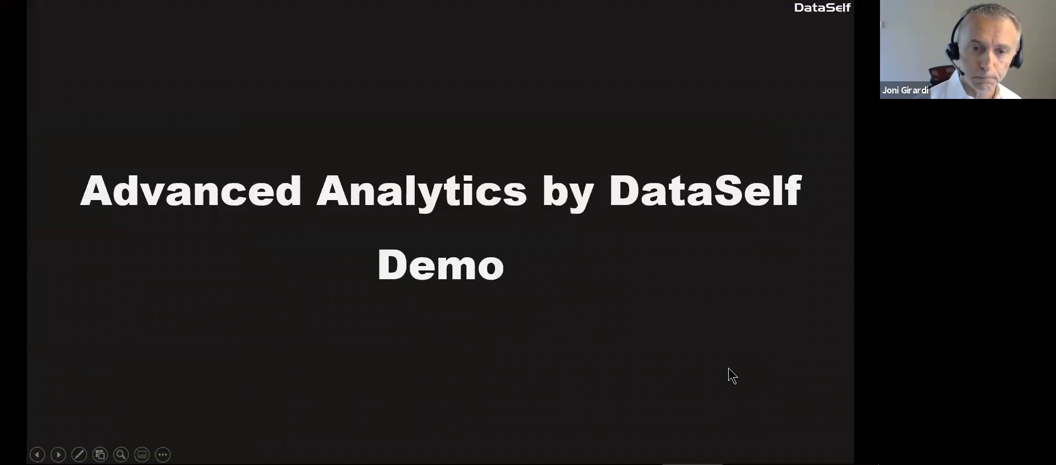
click(728, 368)
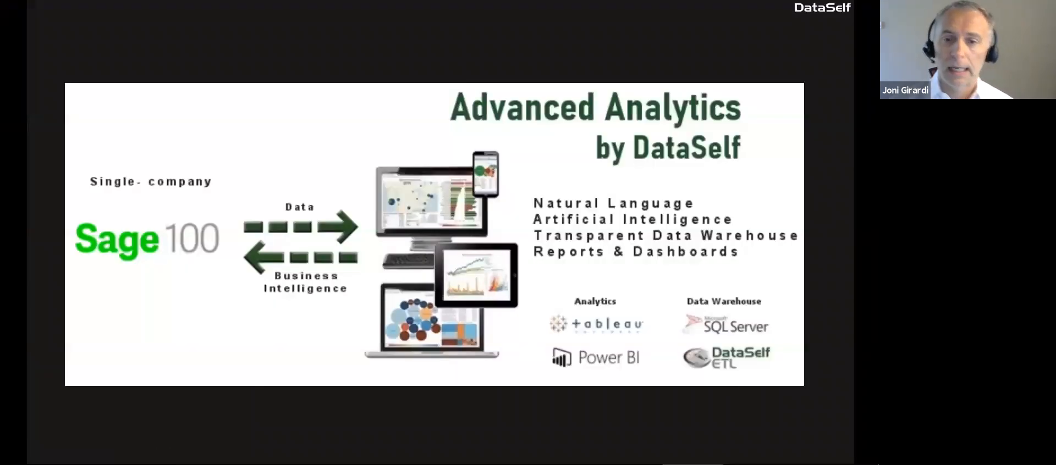